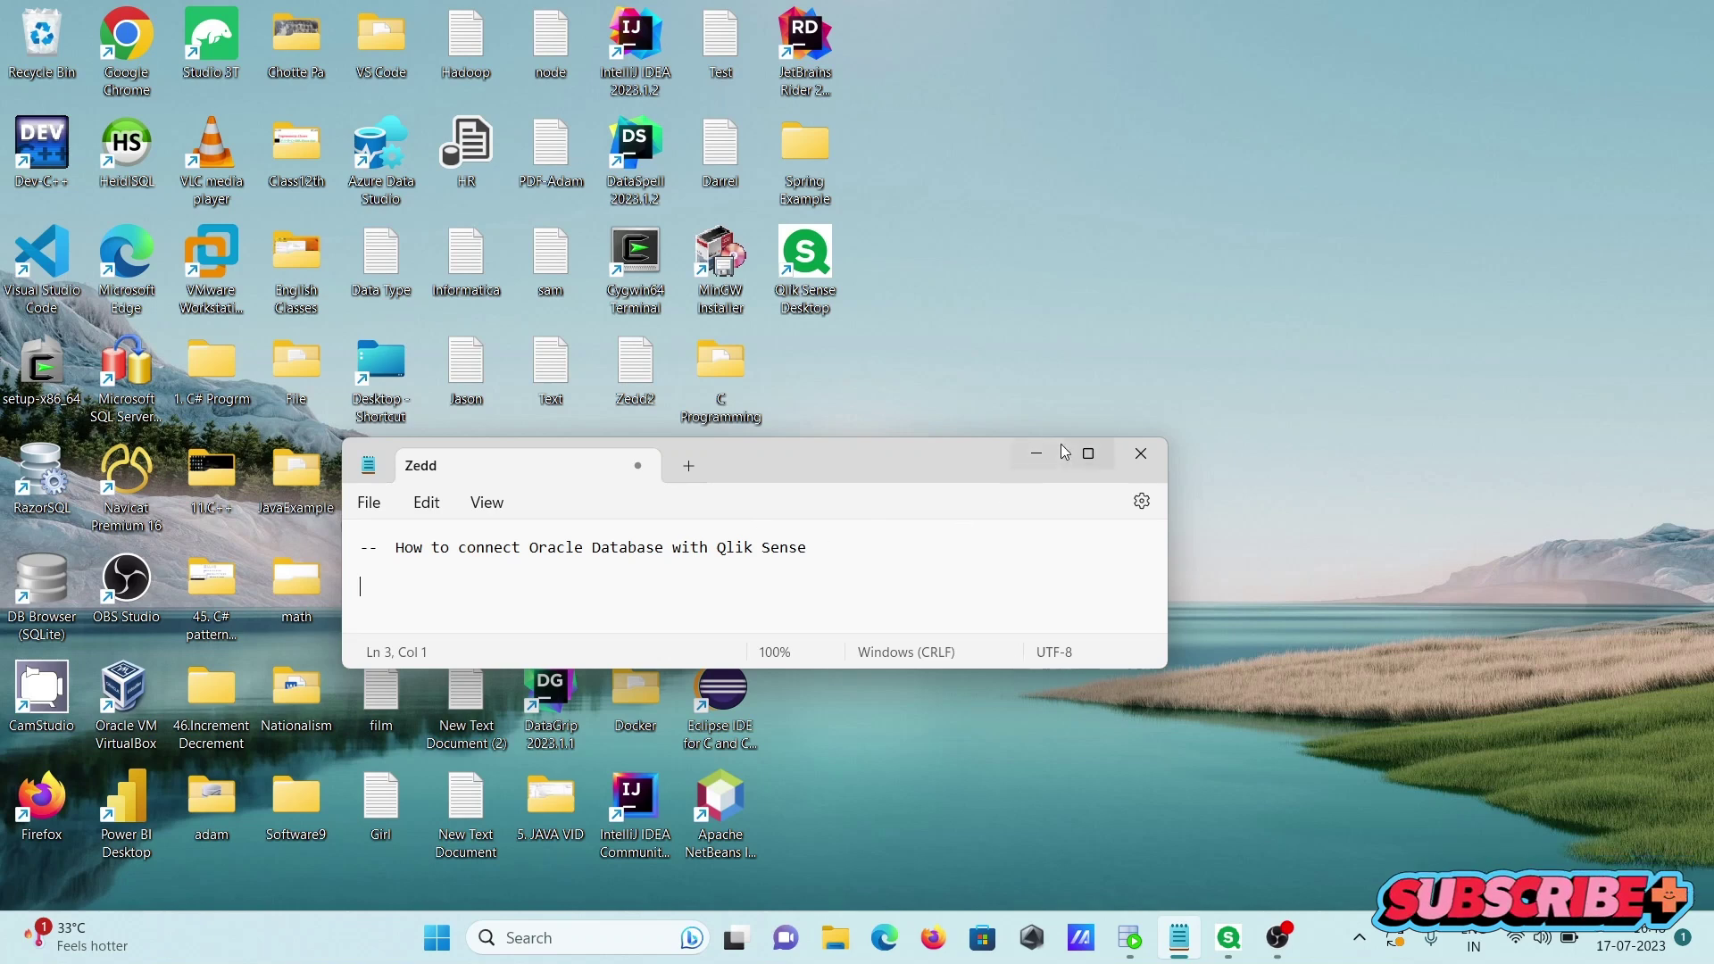
Create a new Qlik Sense app named OracleApp from the hub and open it
click(1034, 453)
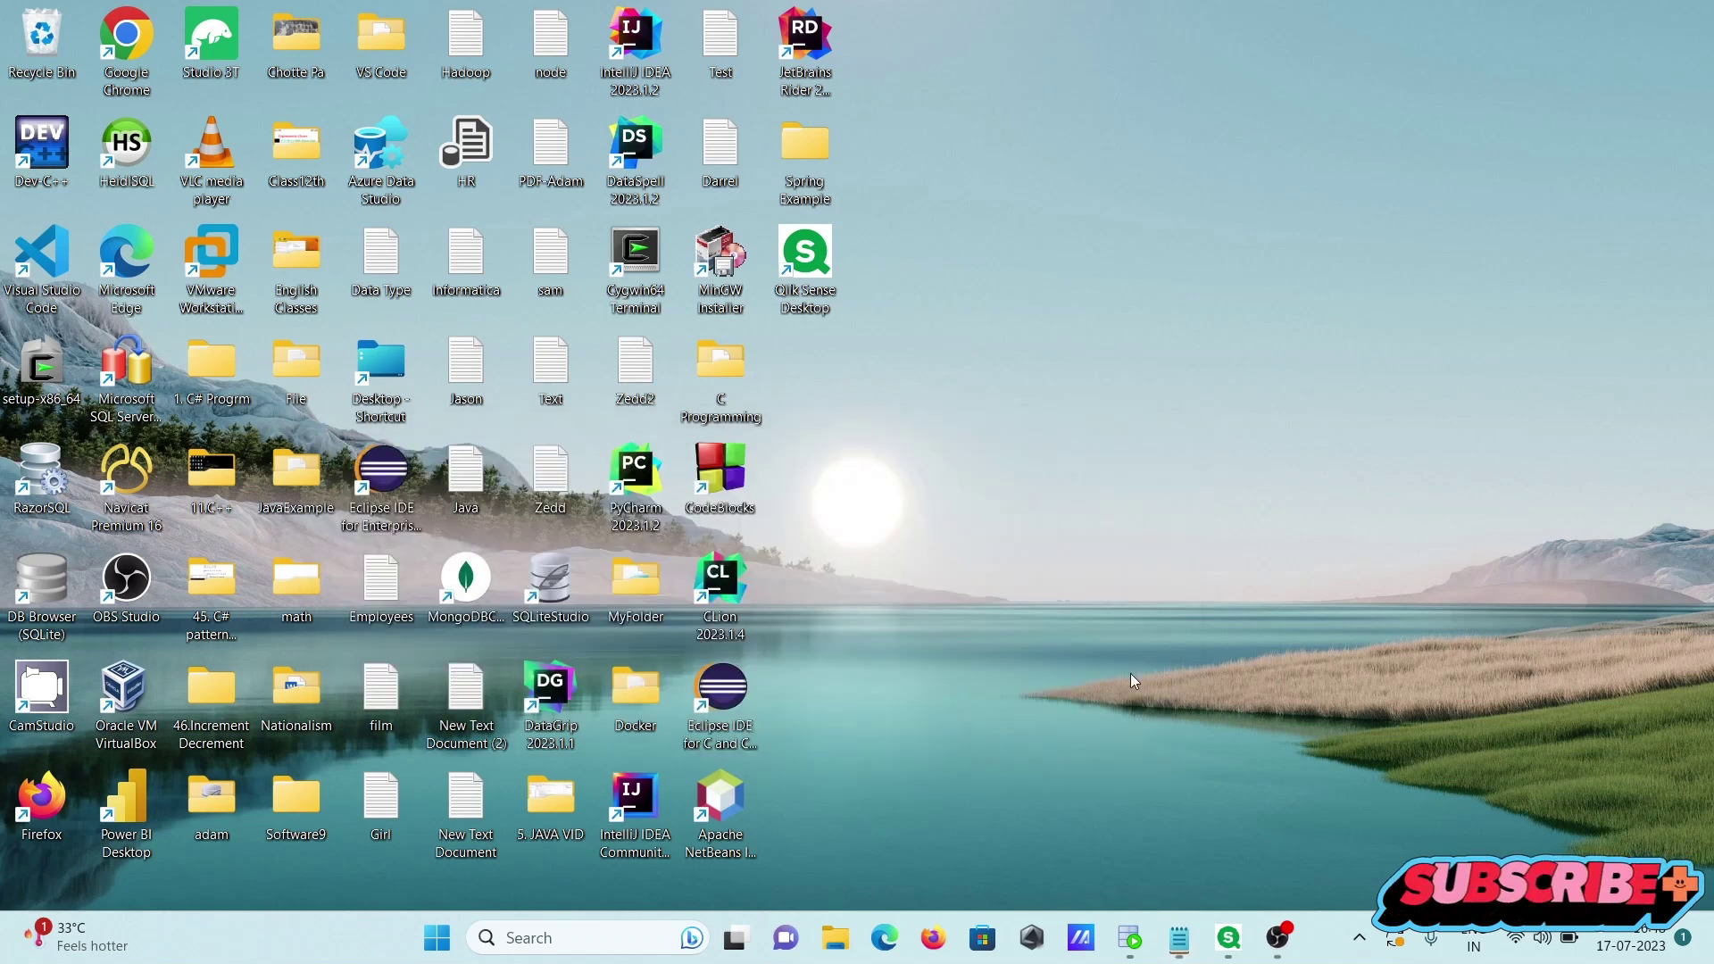
click(1228, 937)
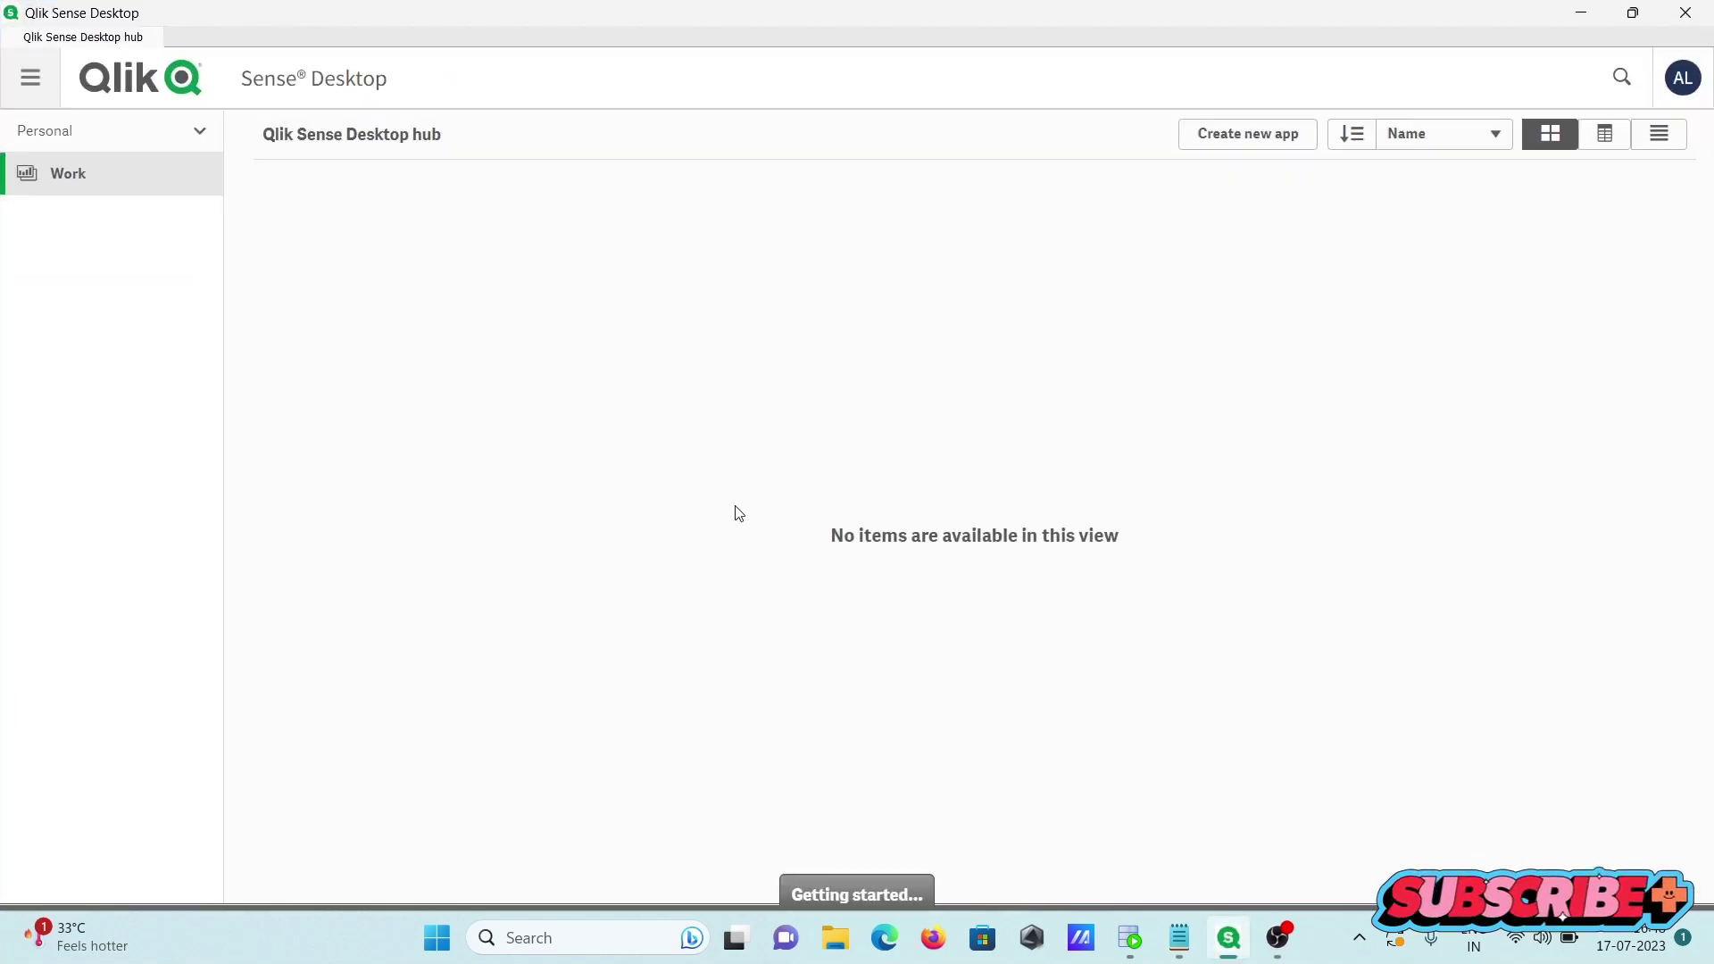
click(1246, 135)
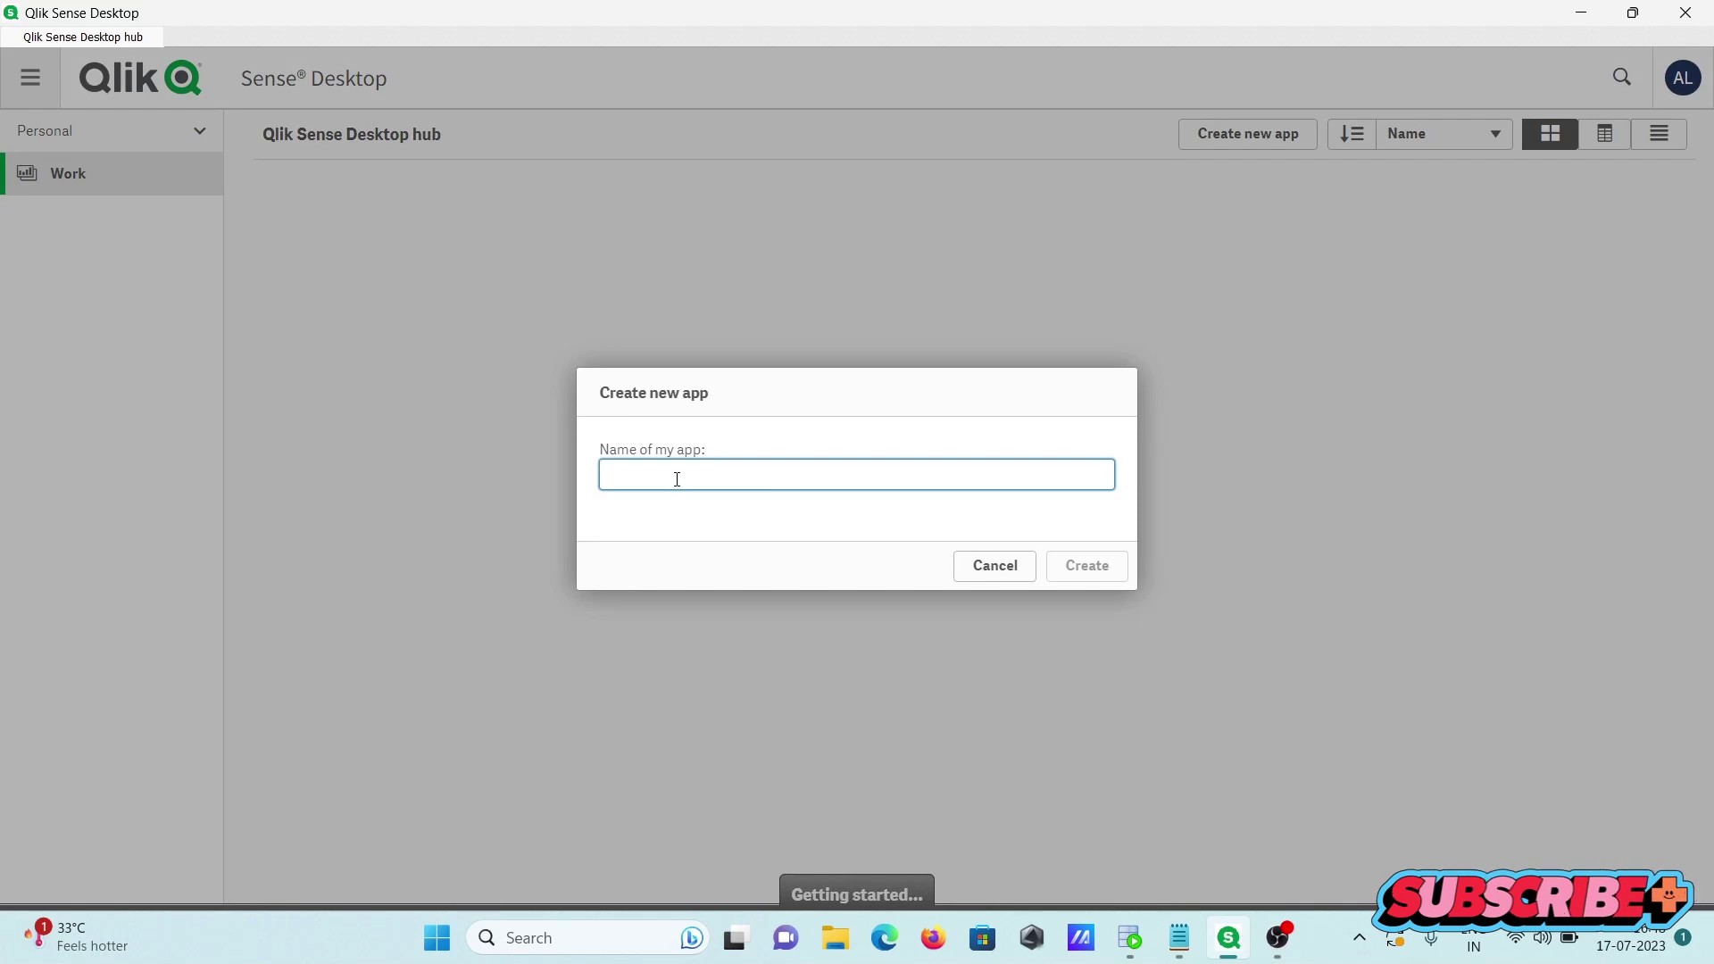
text(OracleAp)
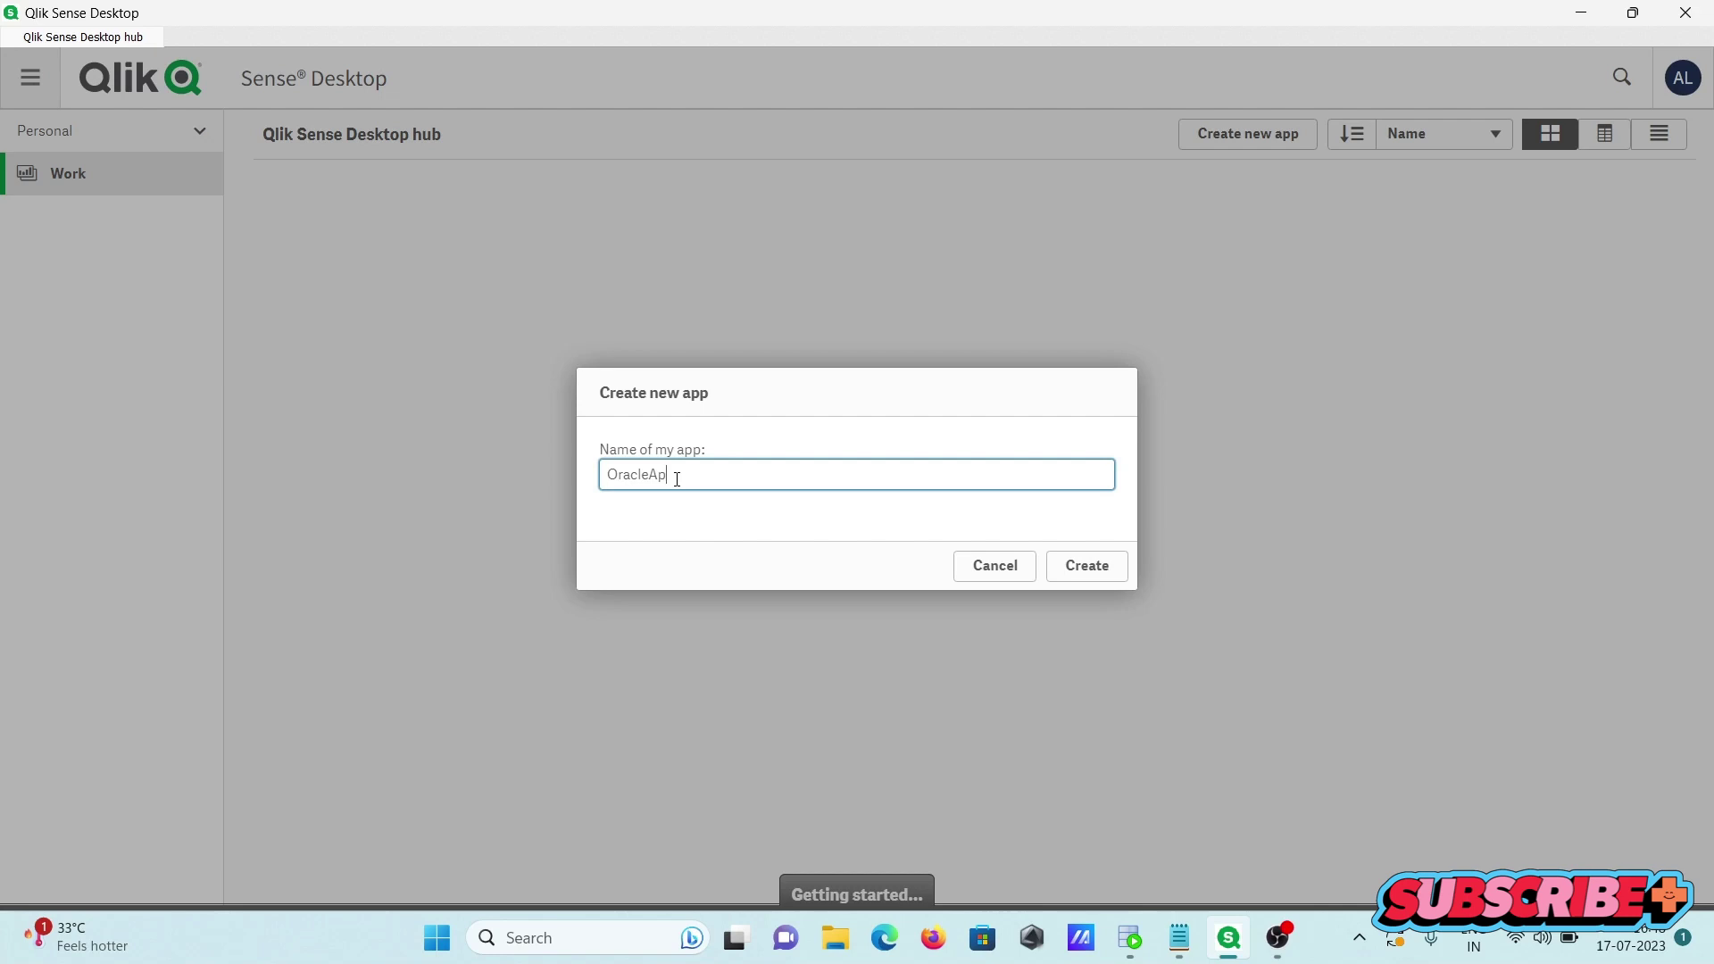
click(1098, 568)
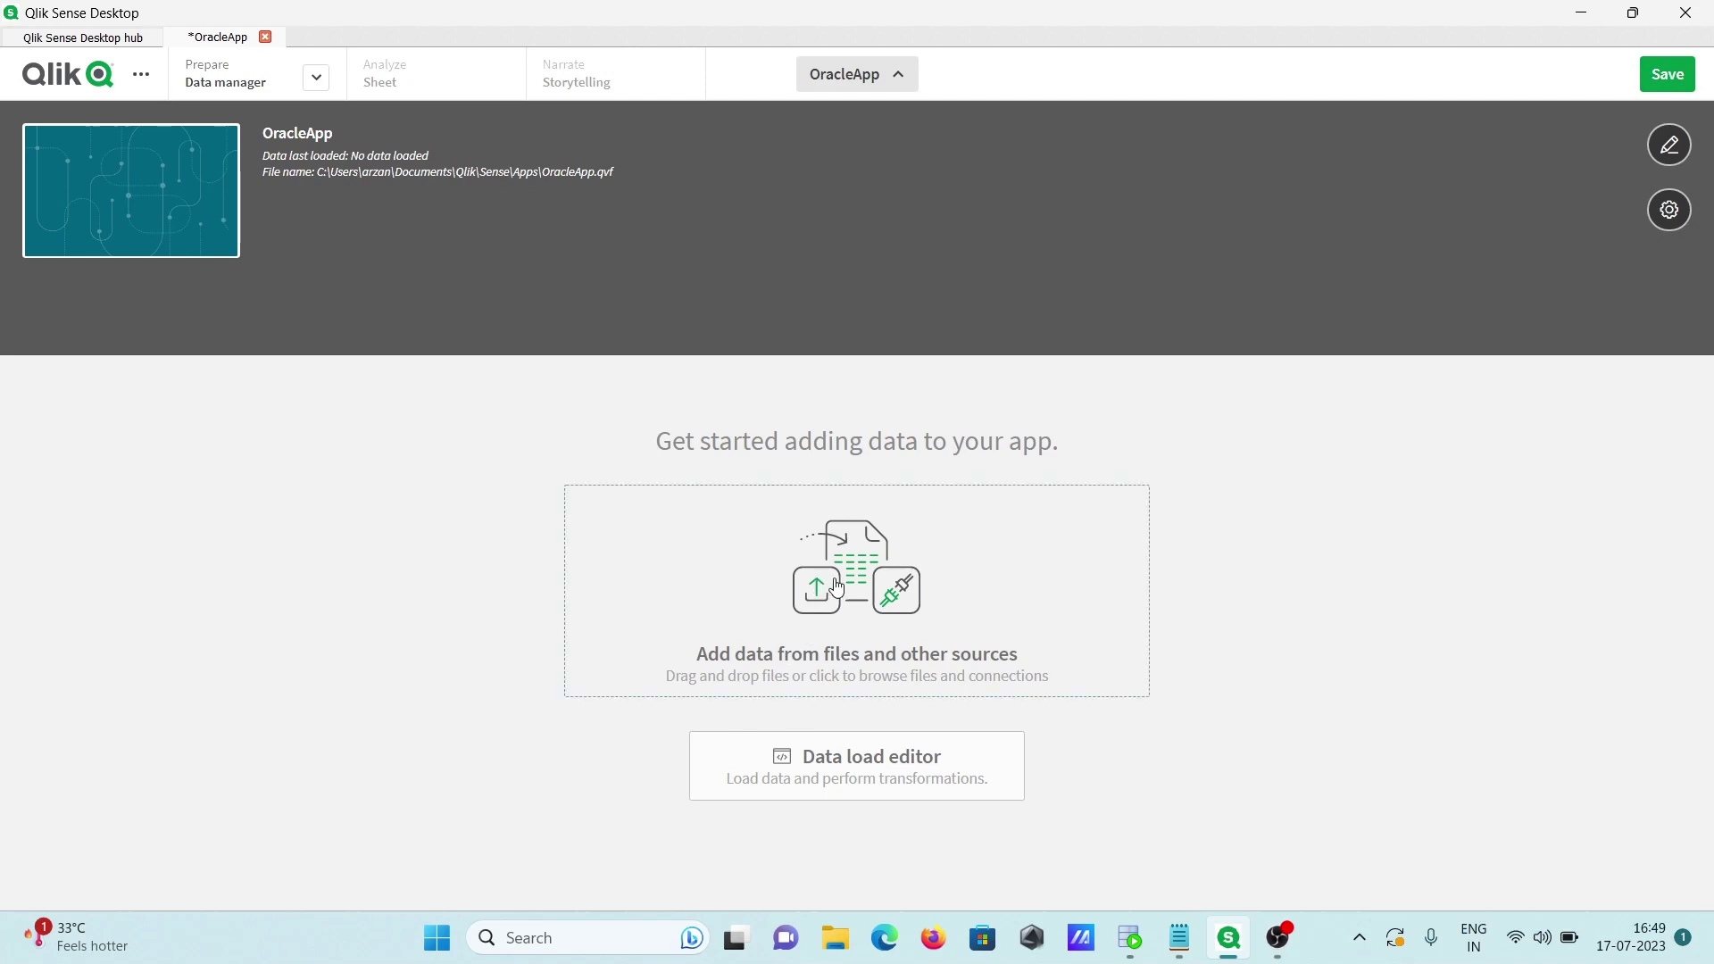
Start adding data from other sources and choose Oracle as the connector
click(837, 586)
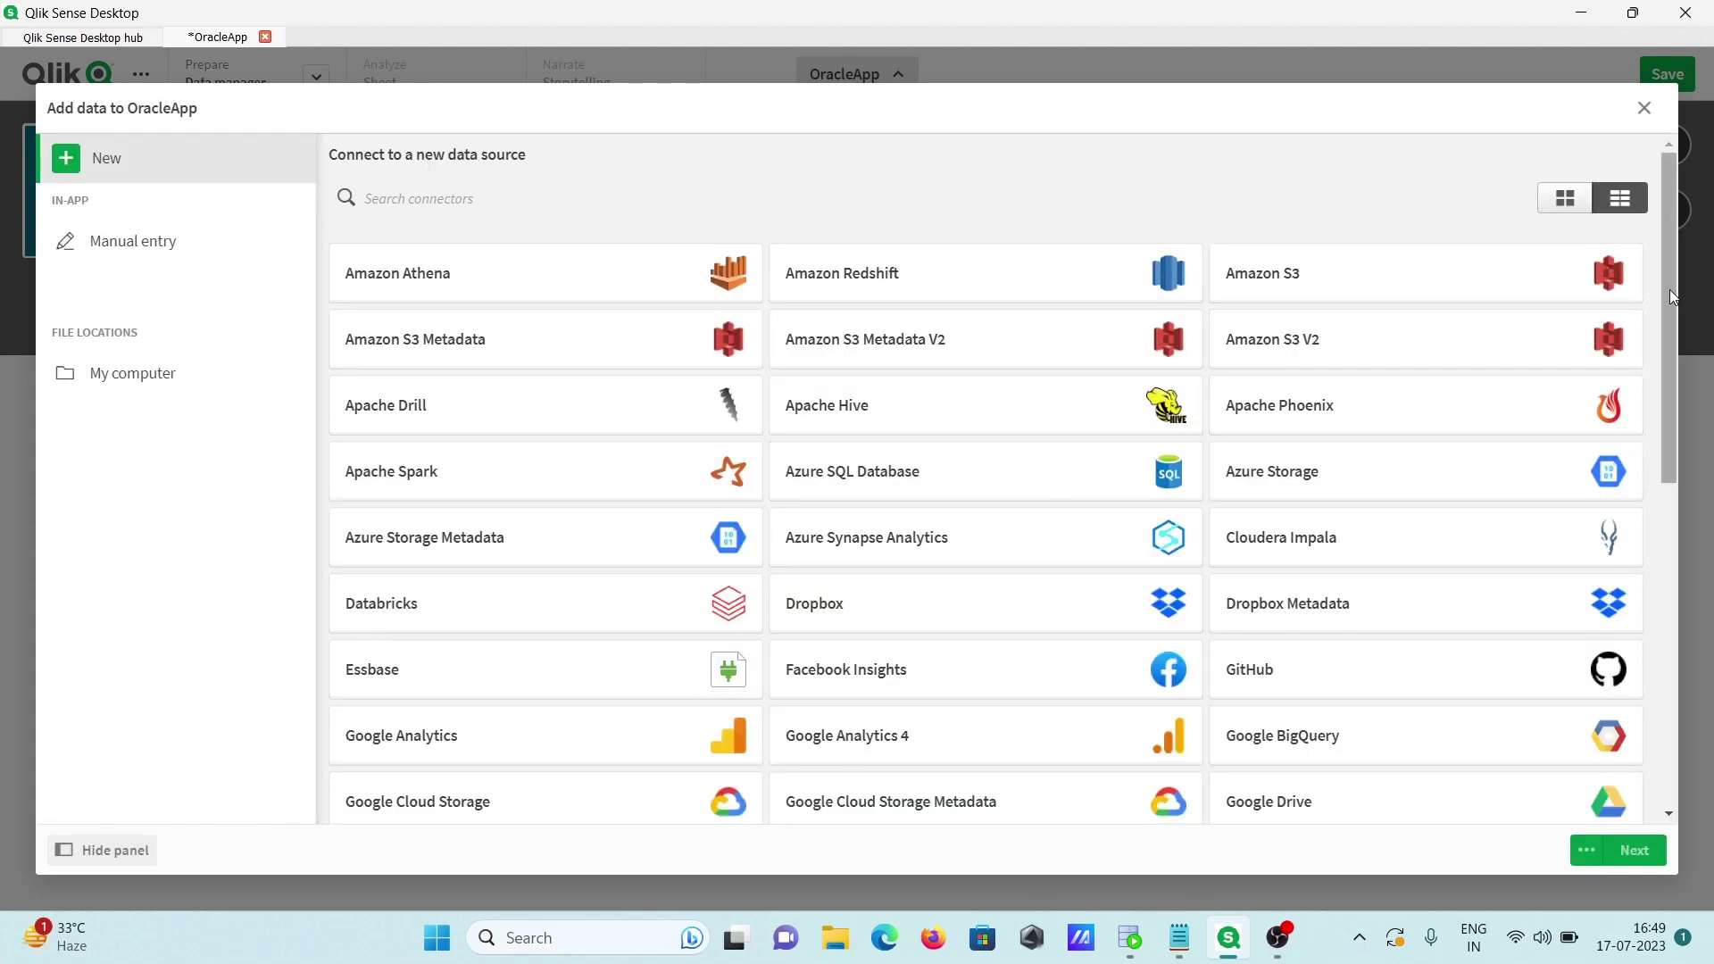
drag(1670, 290, 1690, 640)
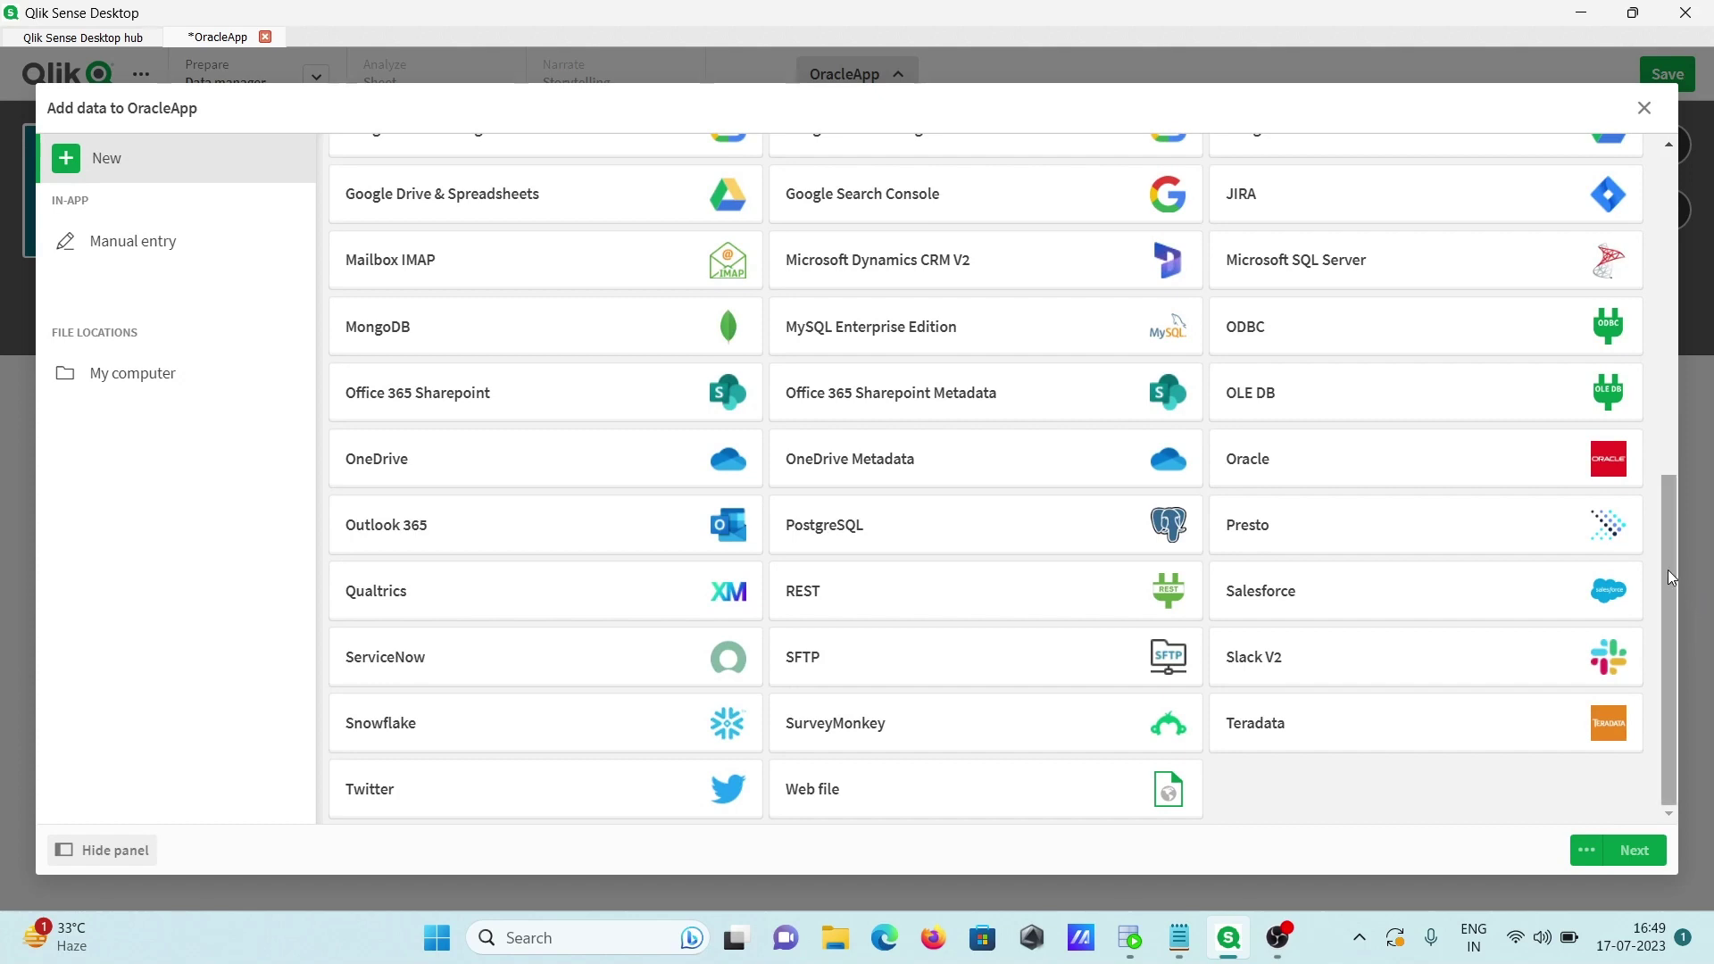
click(1334, 464)
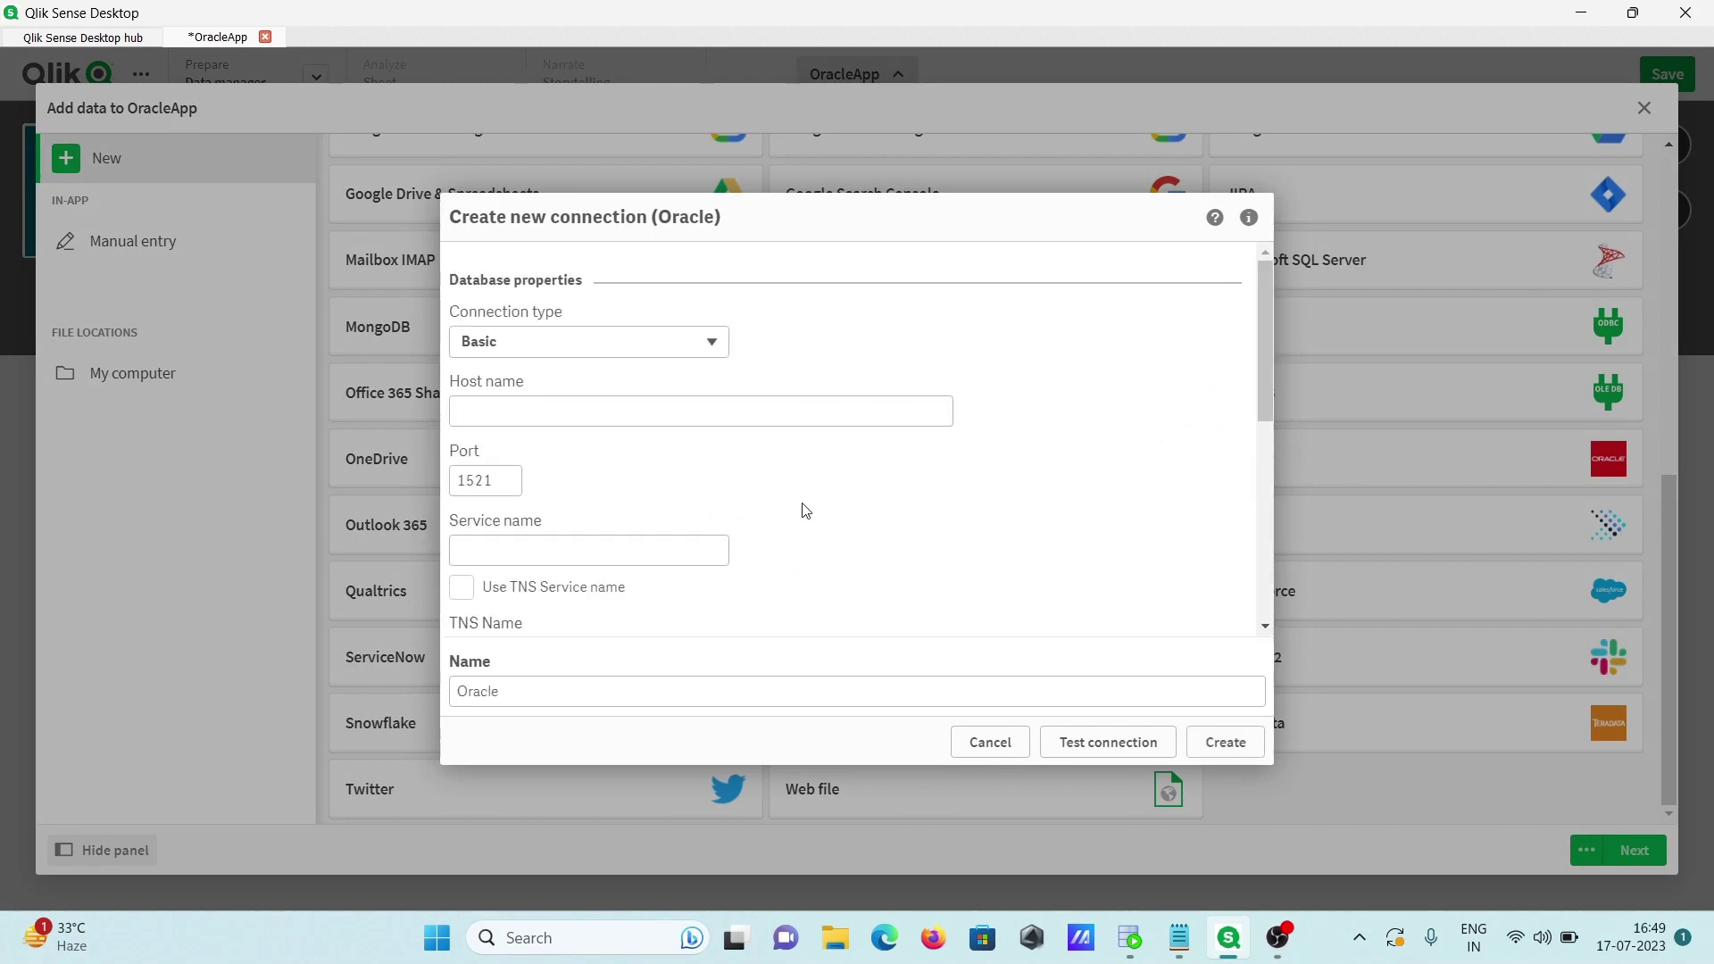
Log in to the HR_CONN connection in SQL Developer and list the HR schema tables
click(1128, 938)
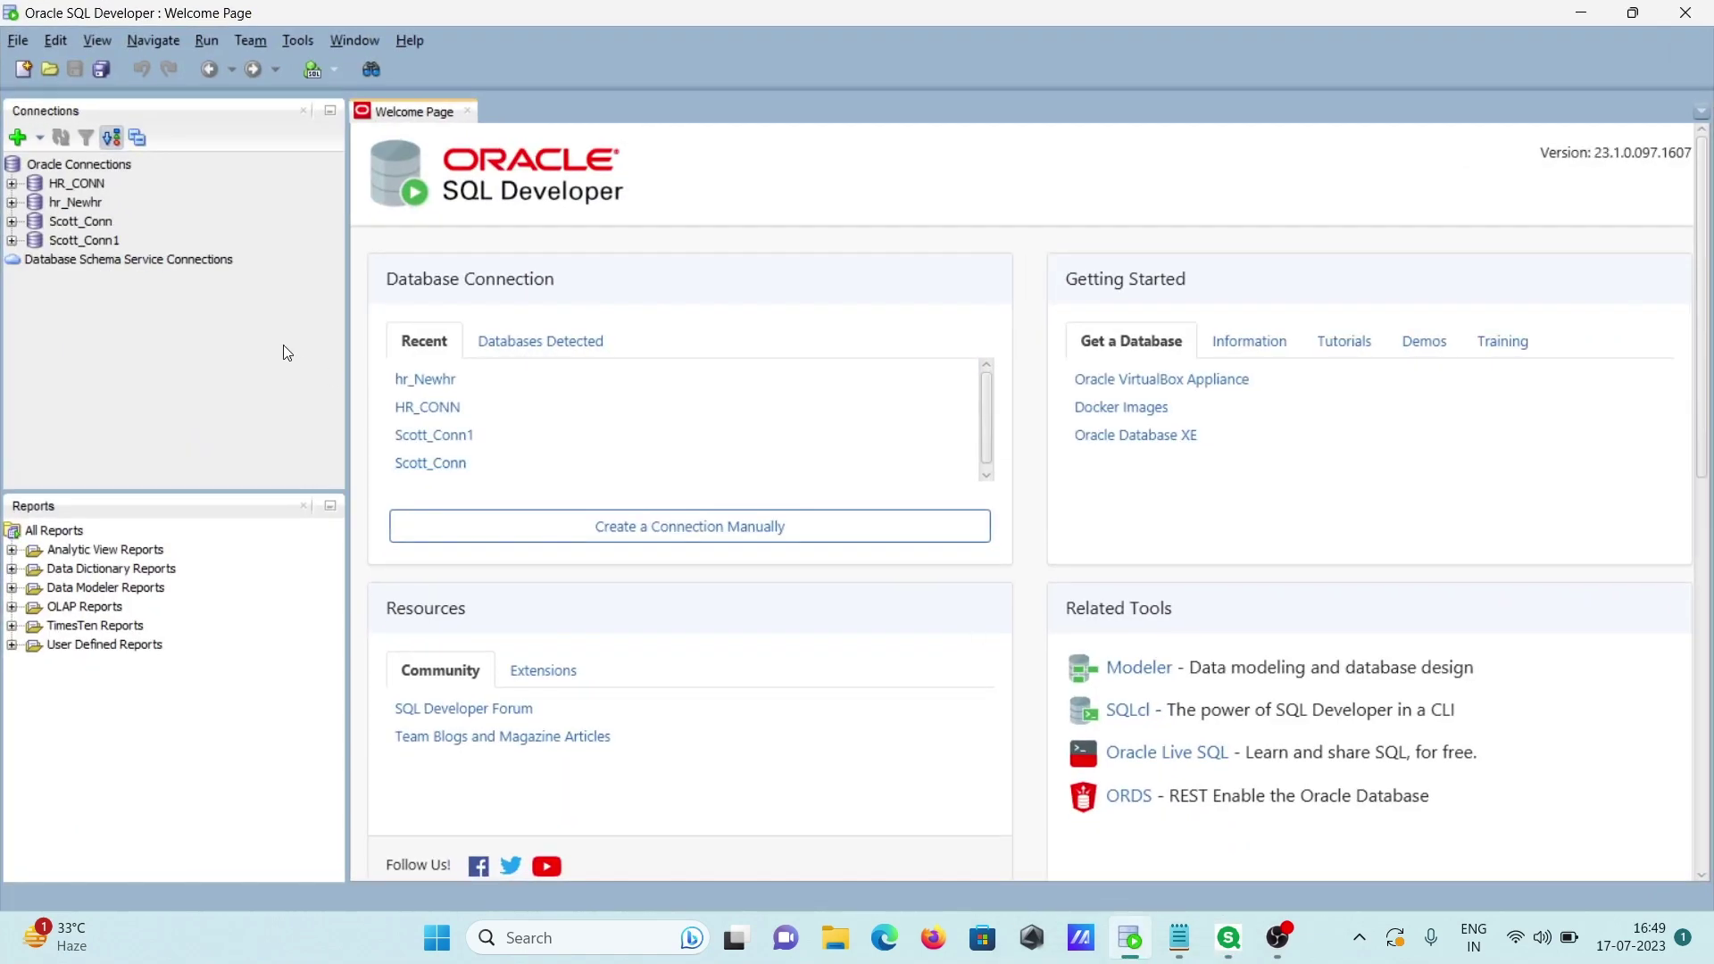
click(14, 184)
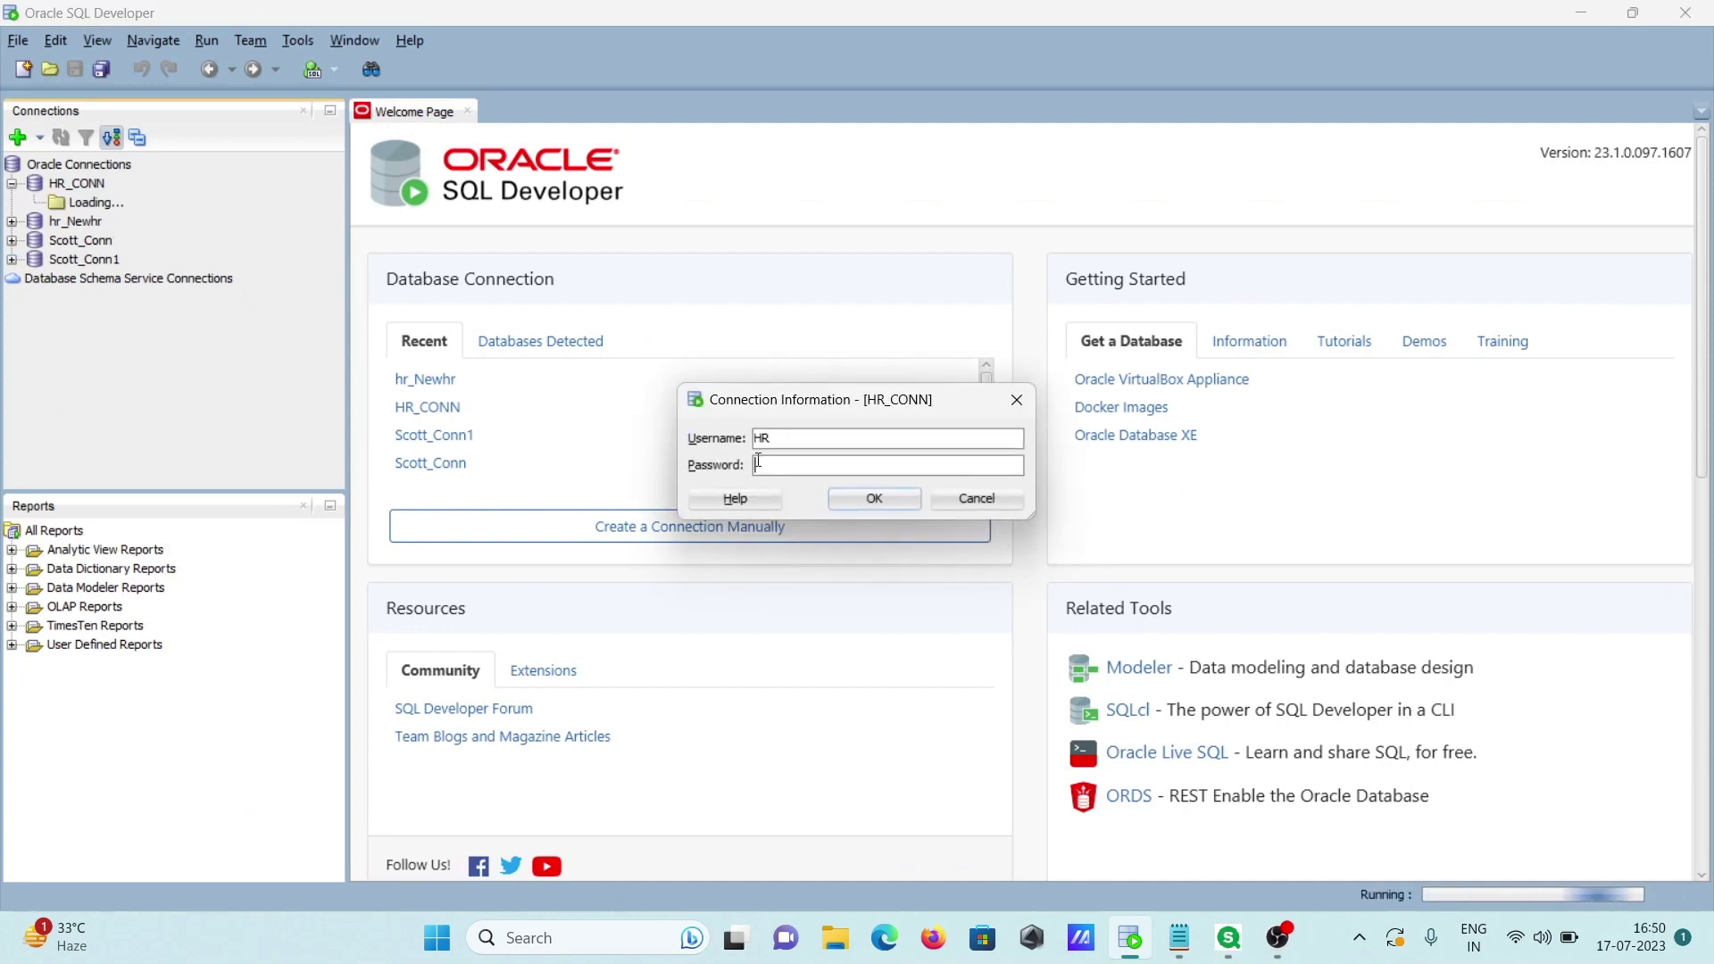
text(hr)
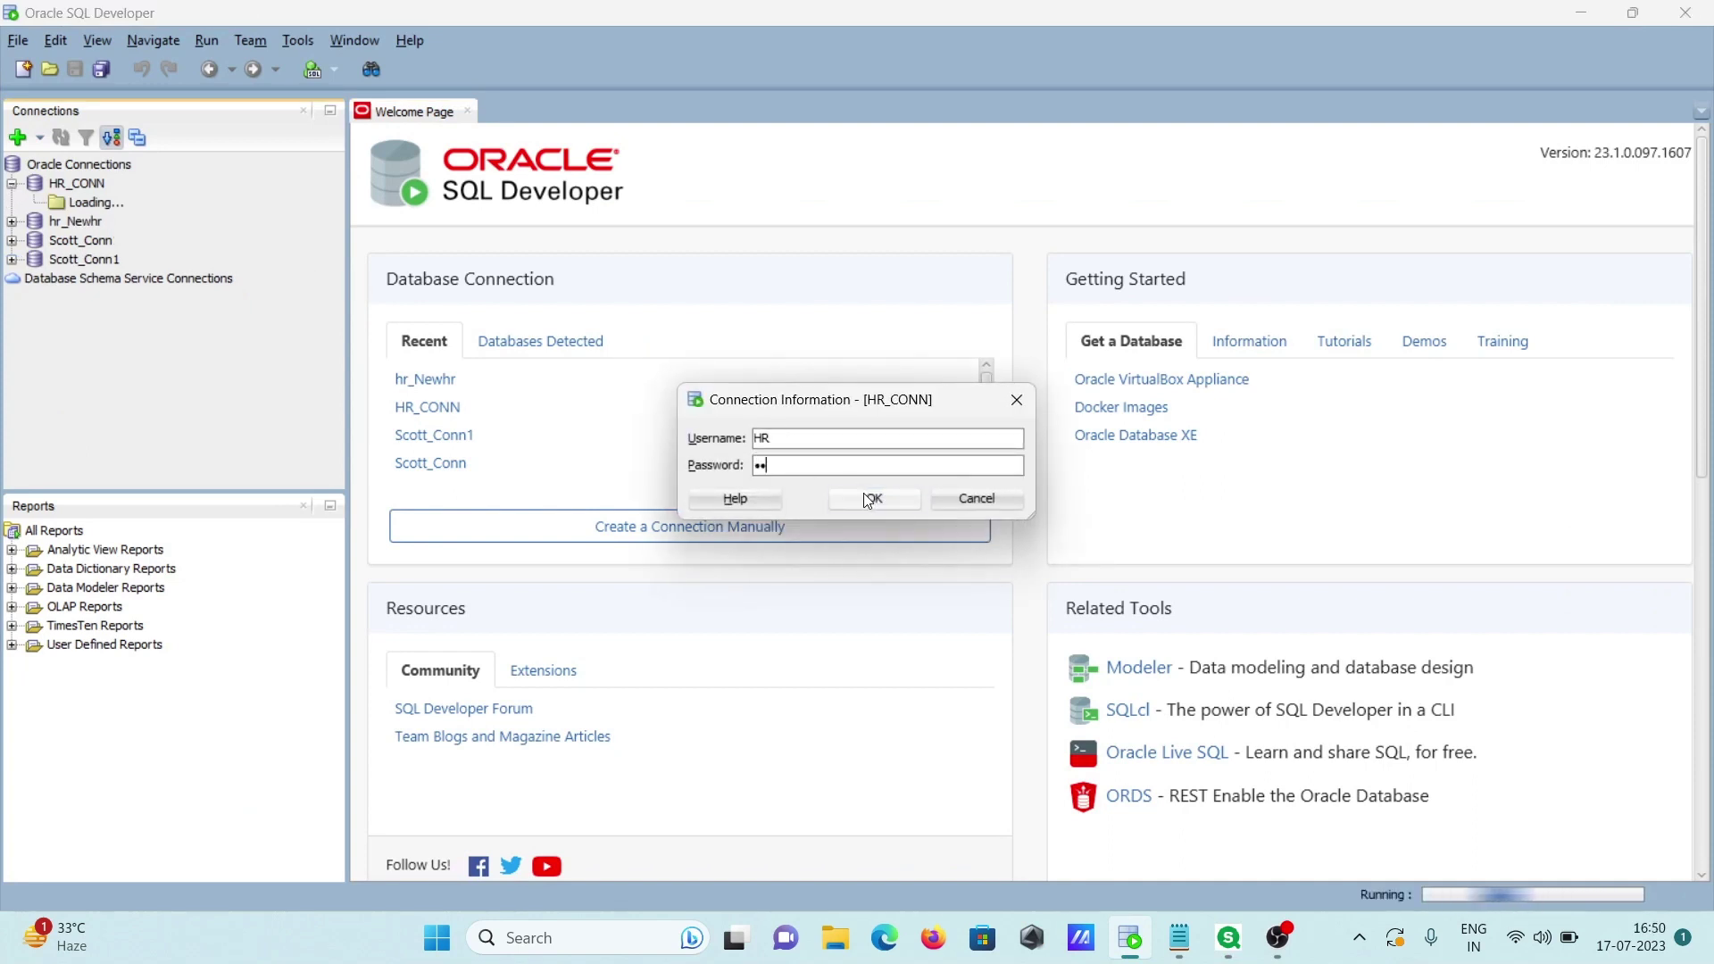
click(874, 499)
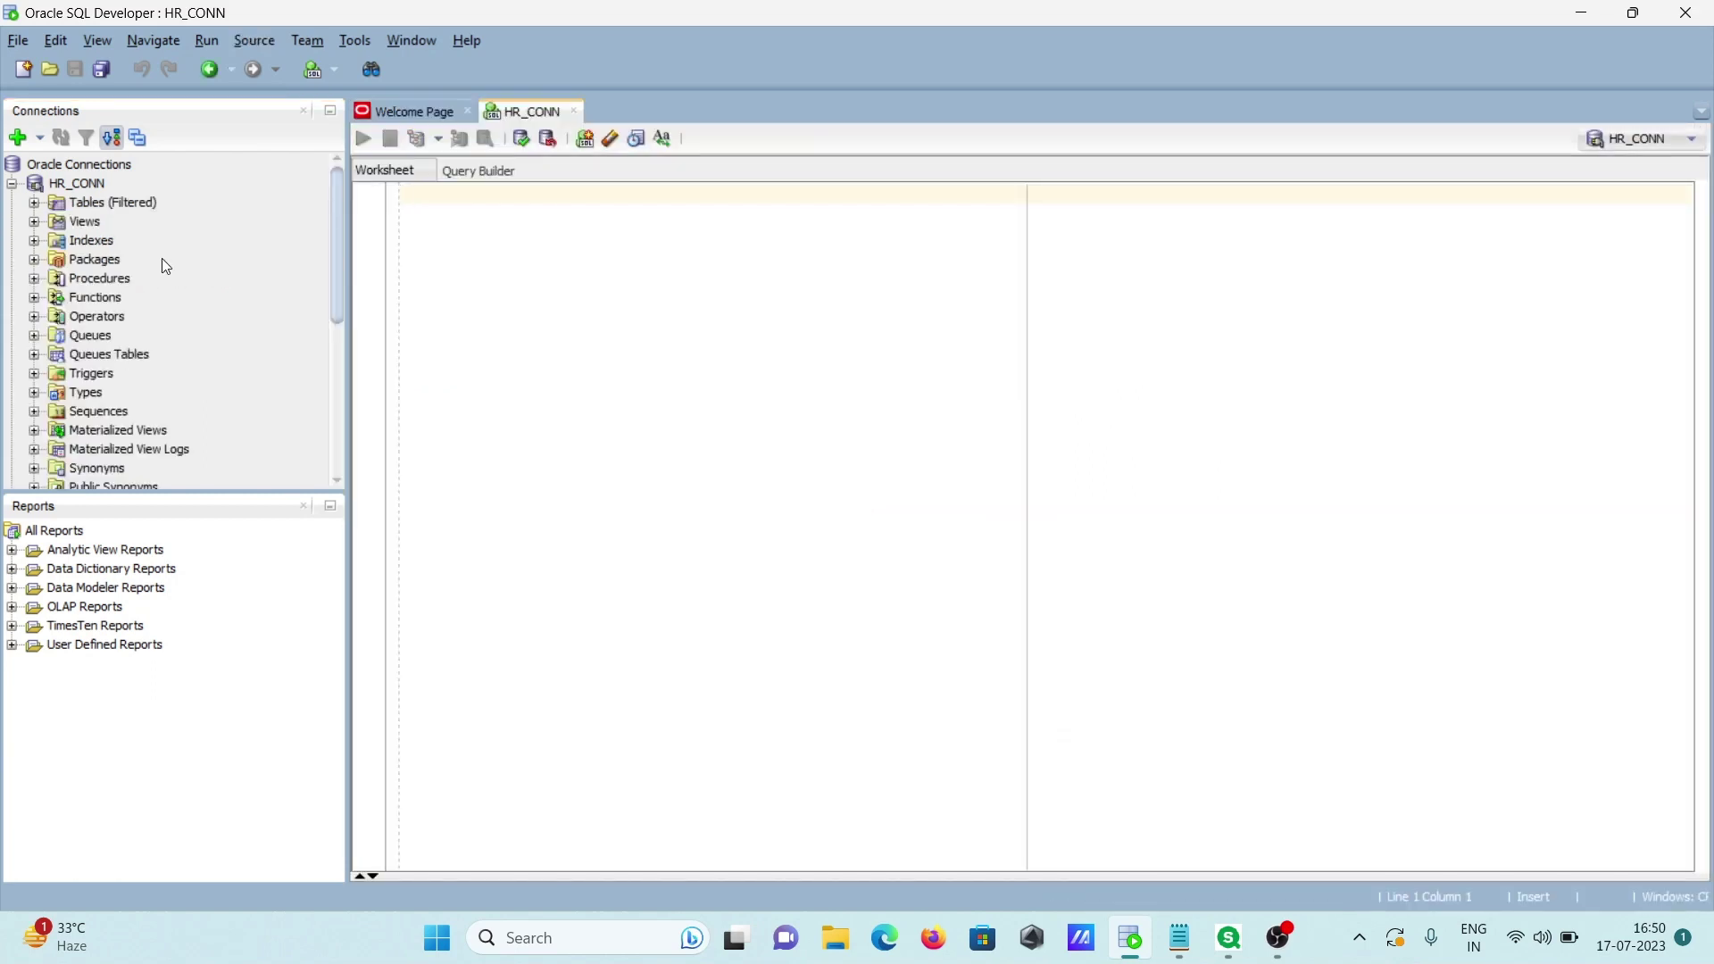
click(35, 201)
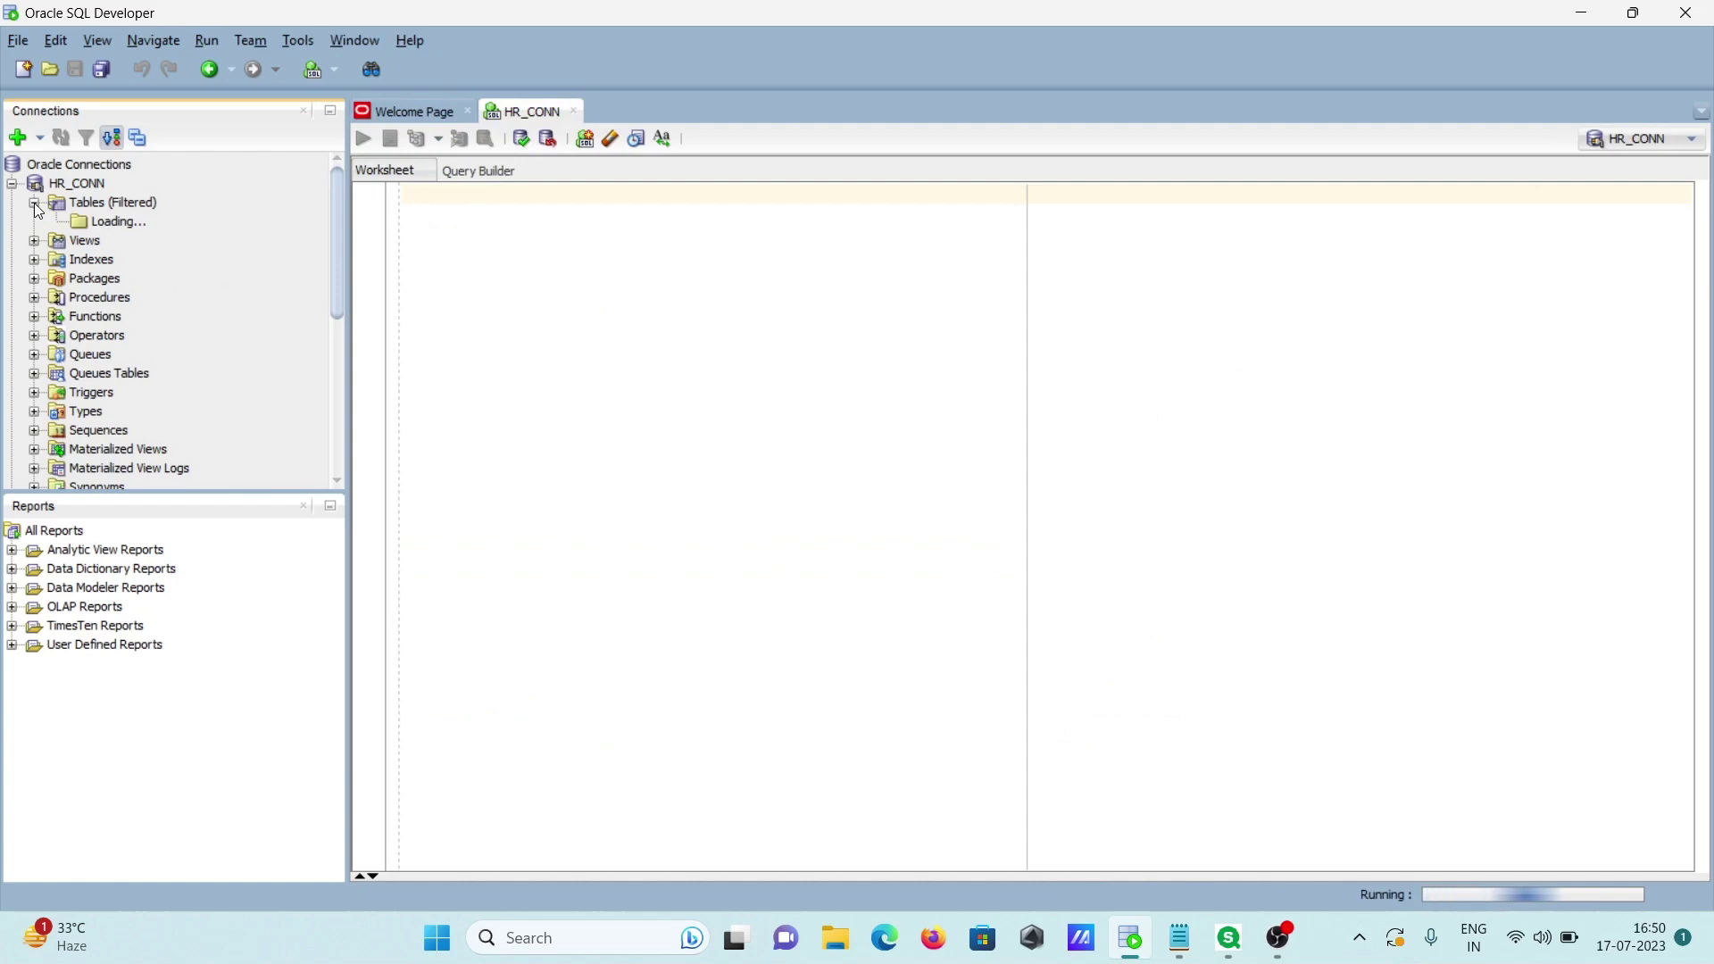
Run 'select * from employees;' in the worksheet, returning all 50 rows
click(469, 230)
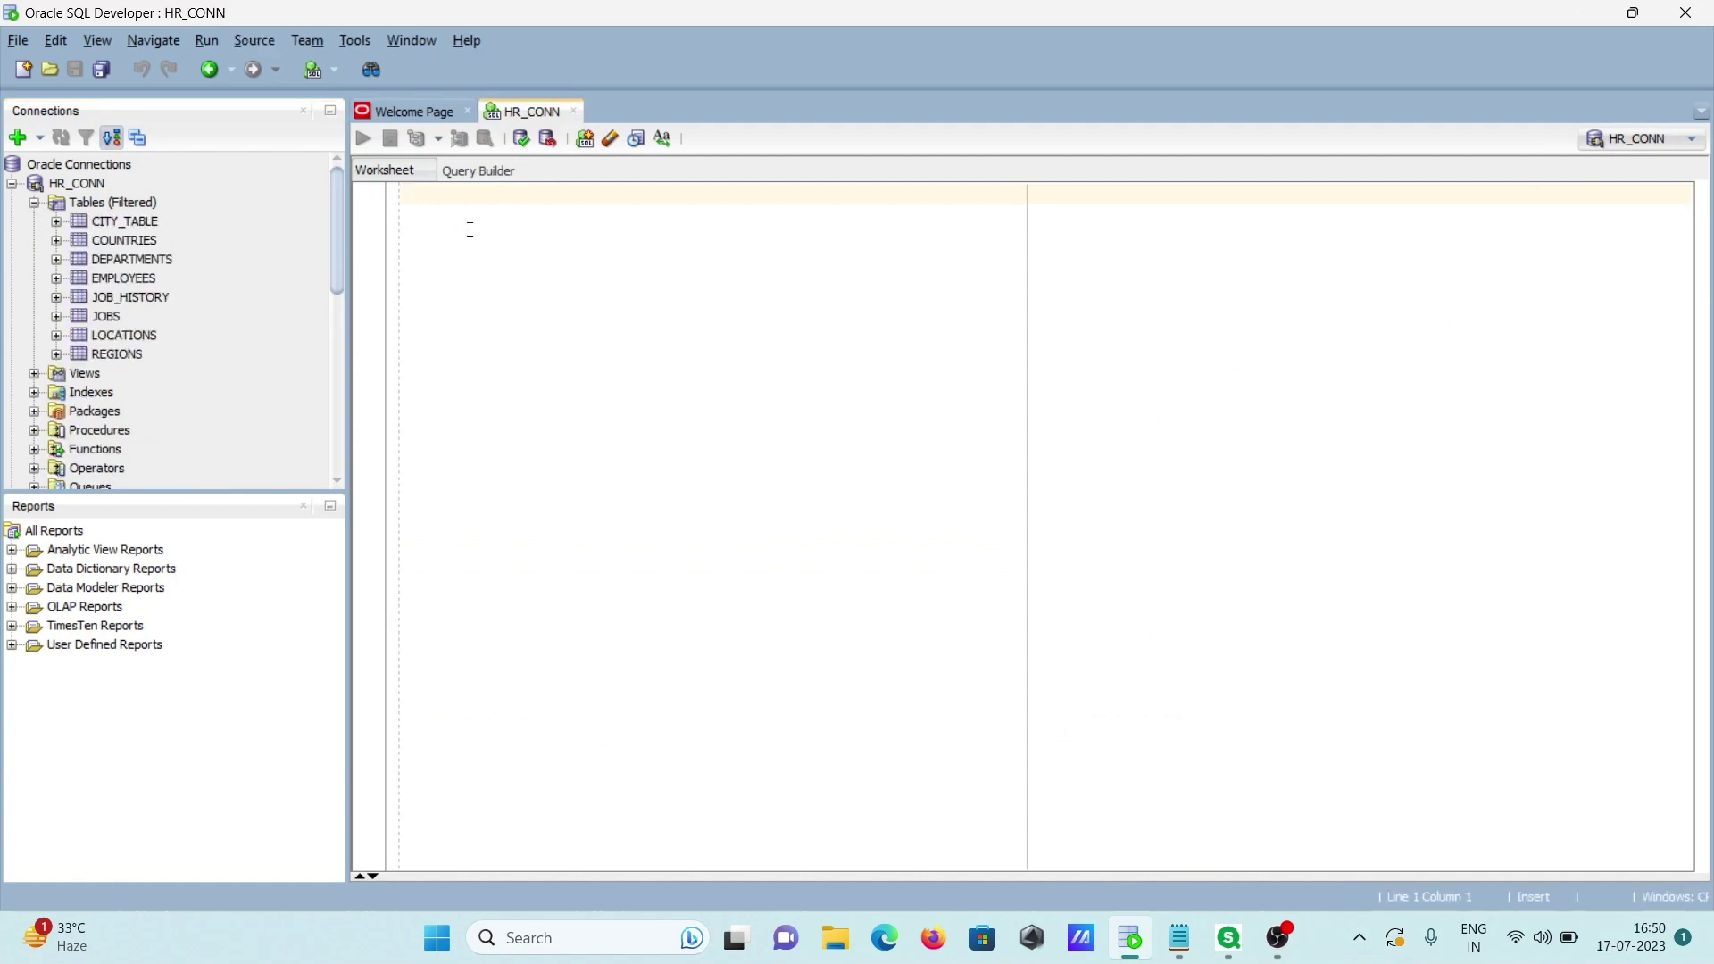
text(d)
key(BackSpace)
text(se)
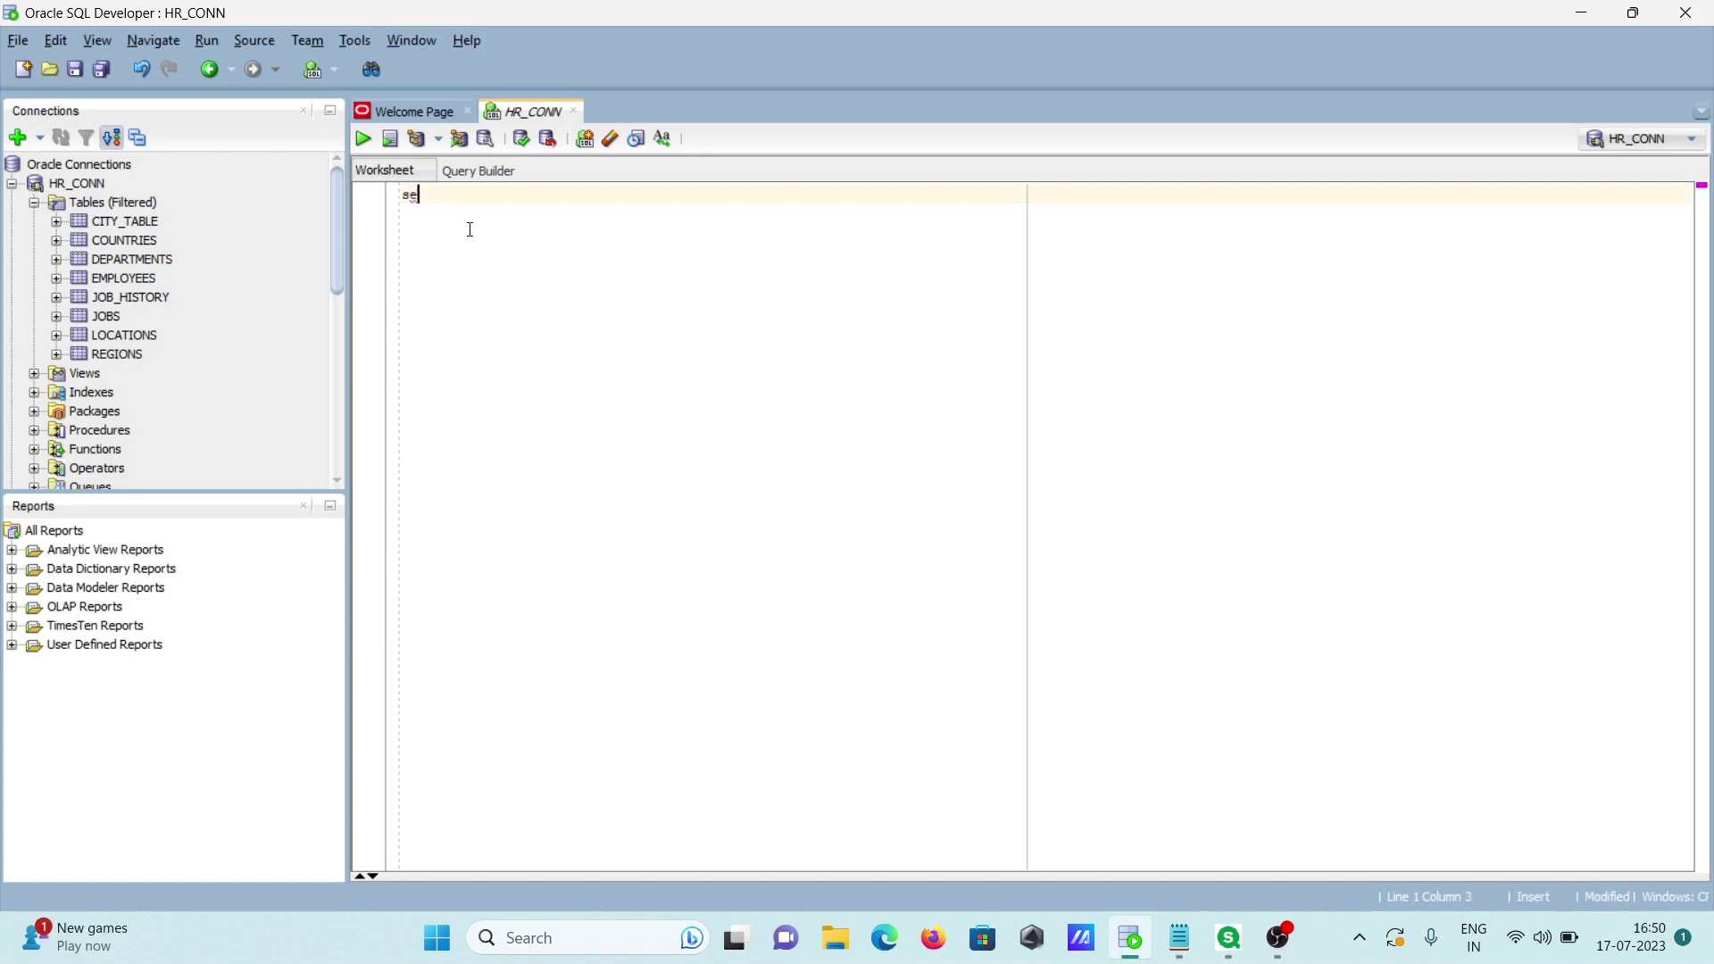
text(lect)
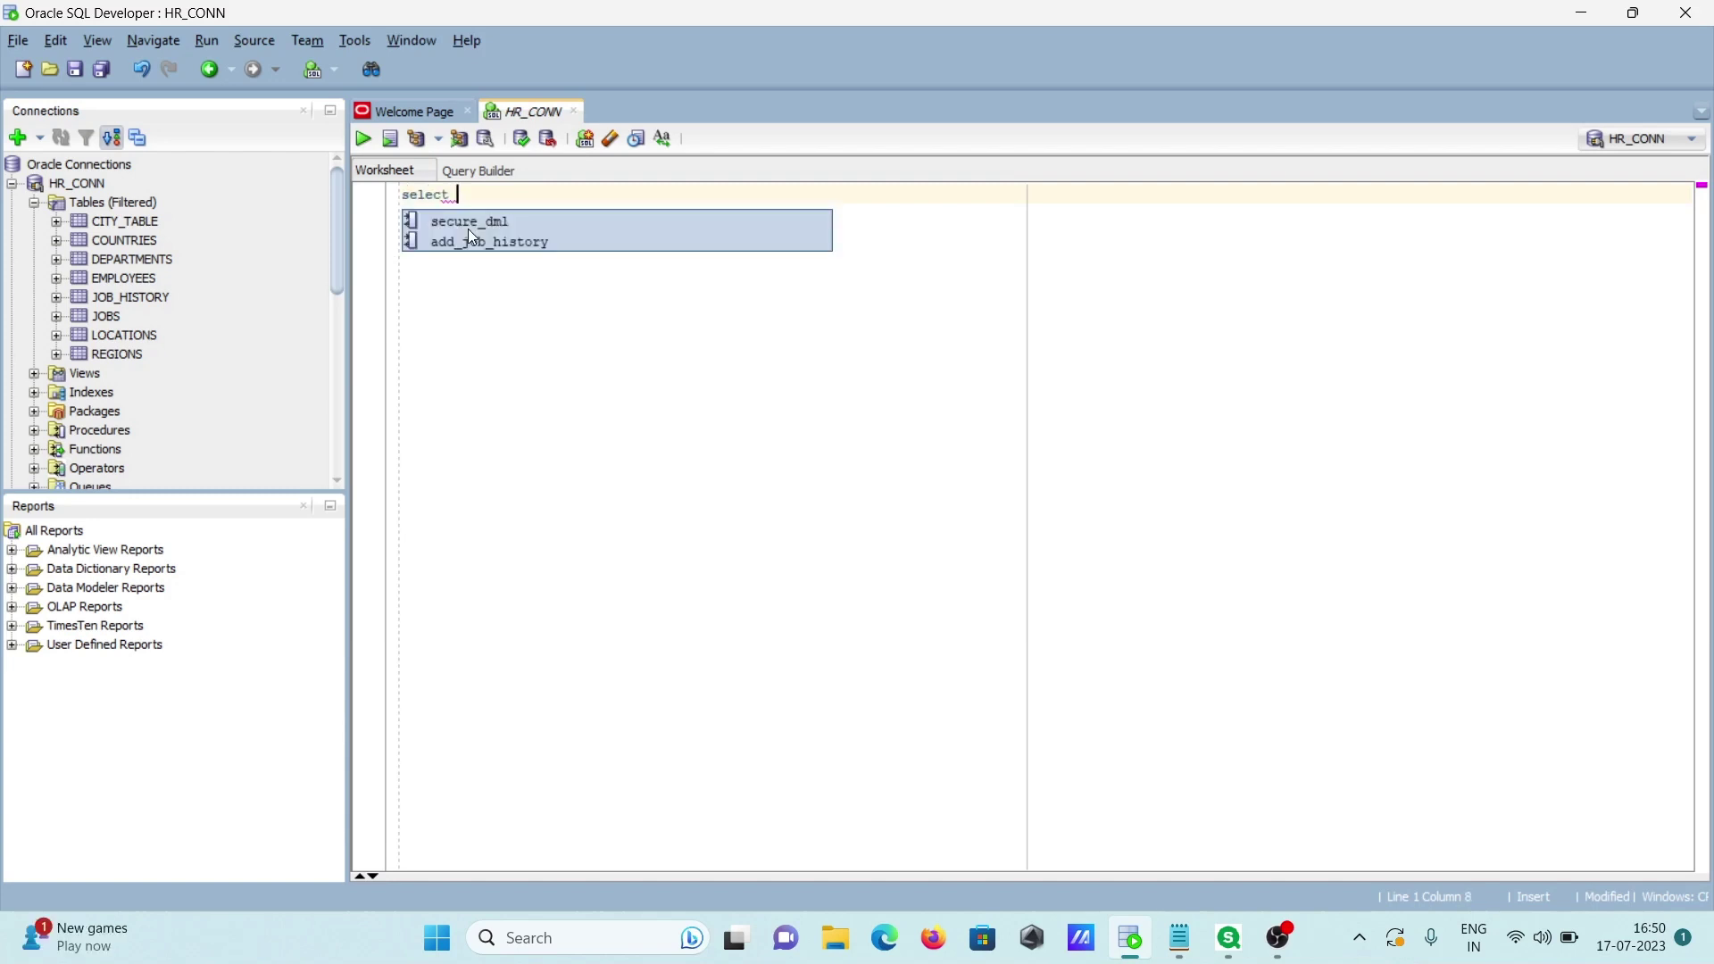
text( * from)
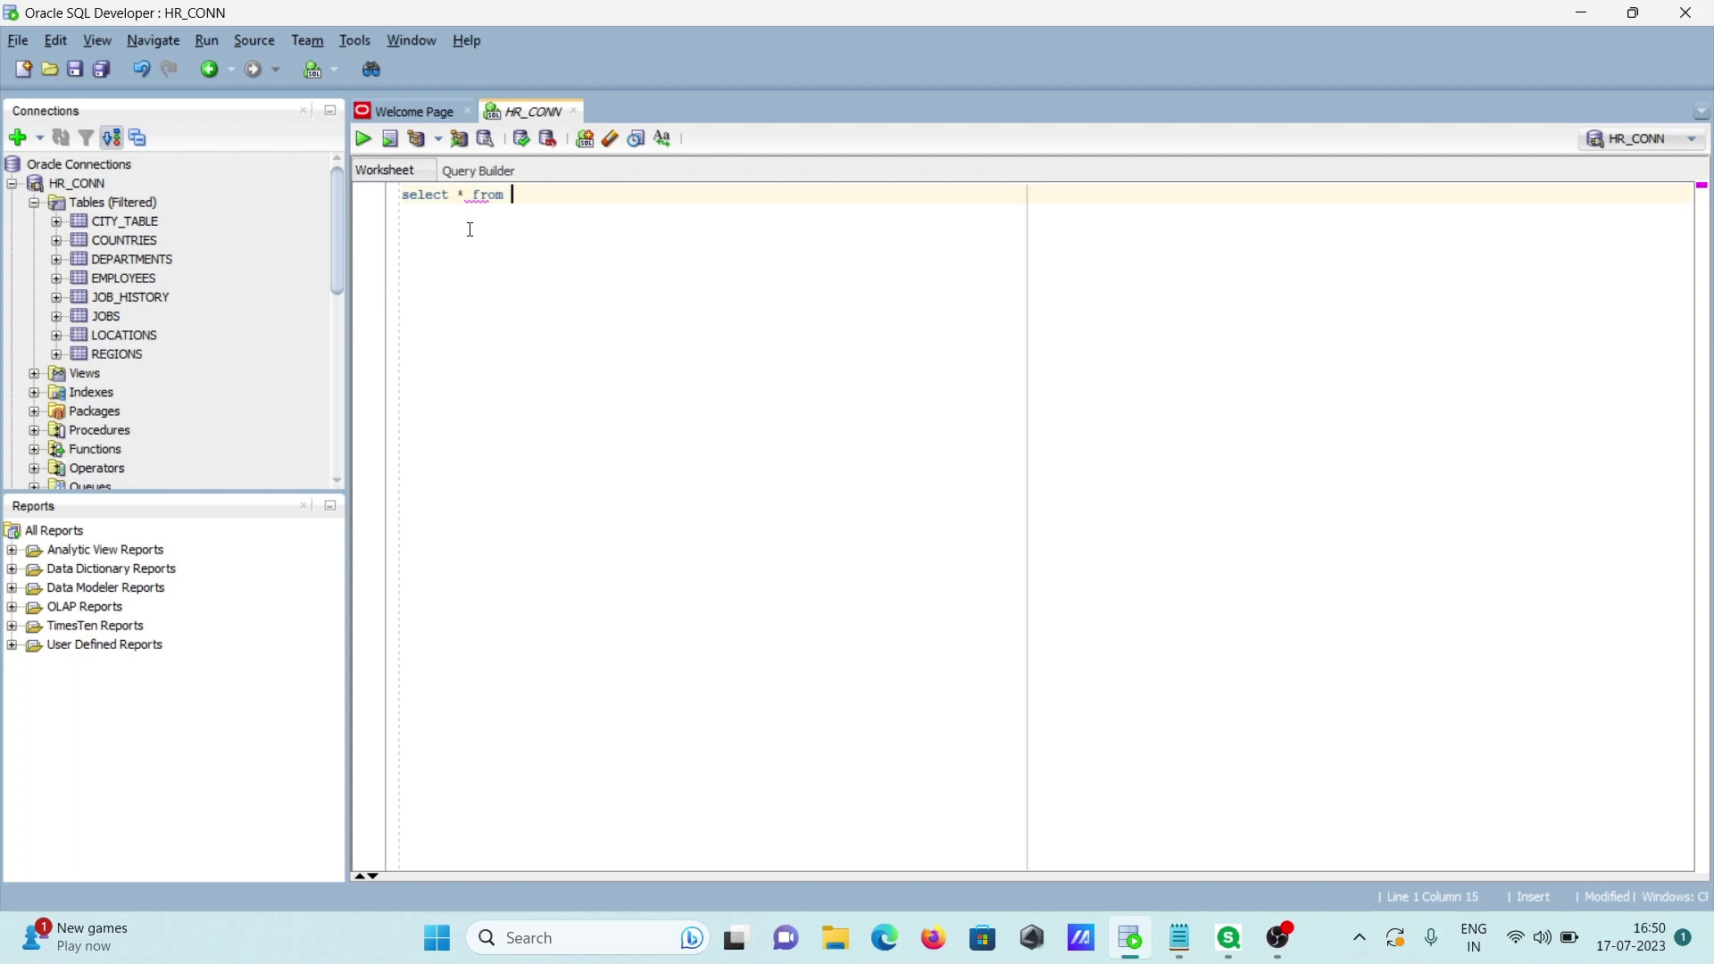
text( employees)
text(;)
click(363, 138)
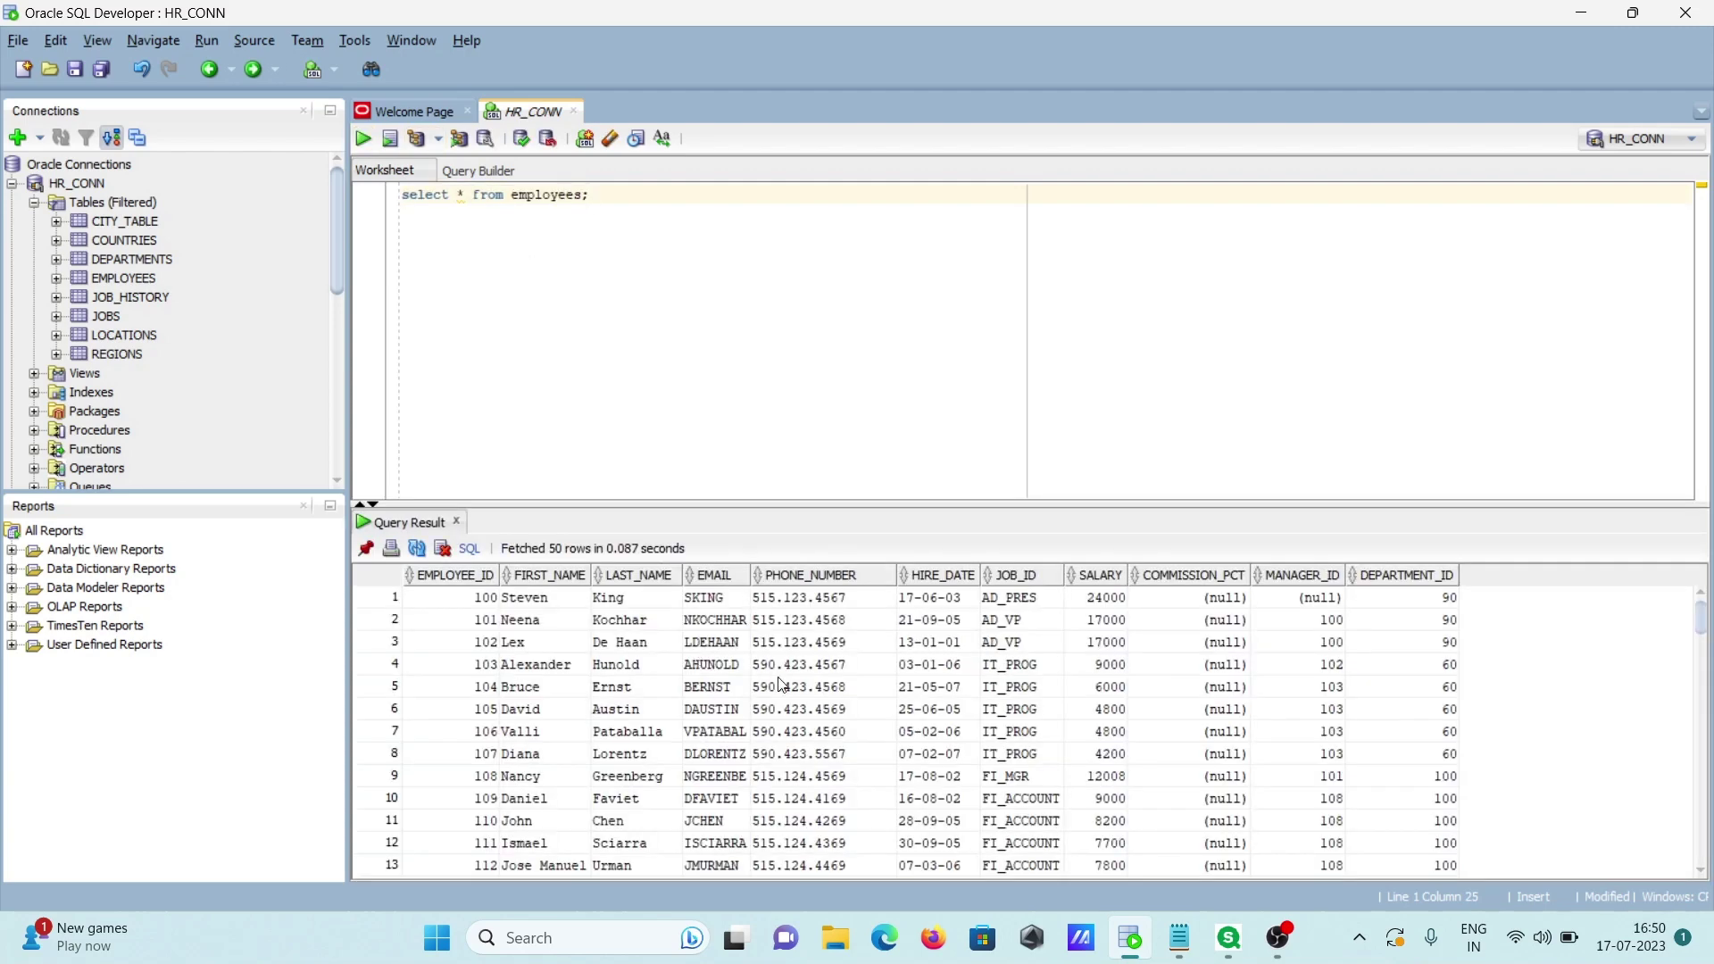
Set a Basic Oracle connection with host localhost, port 1521 and the service name
click(1594, 11)
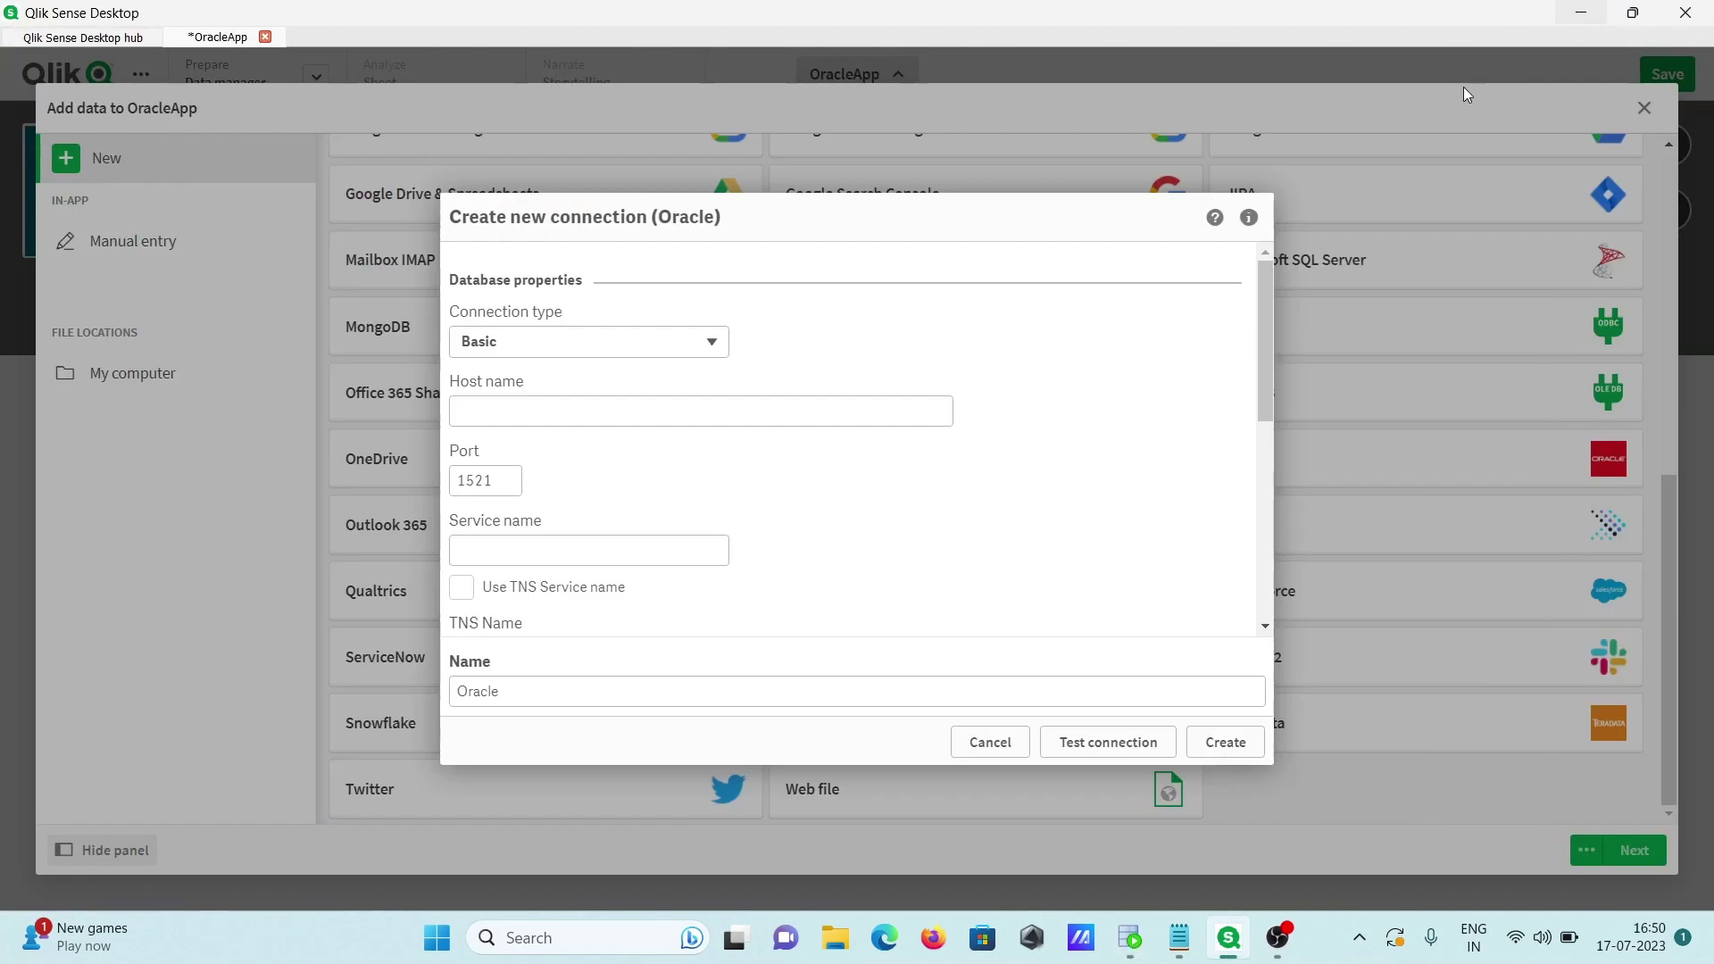
click(582, 343)
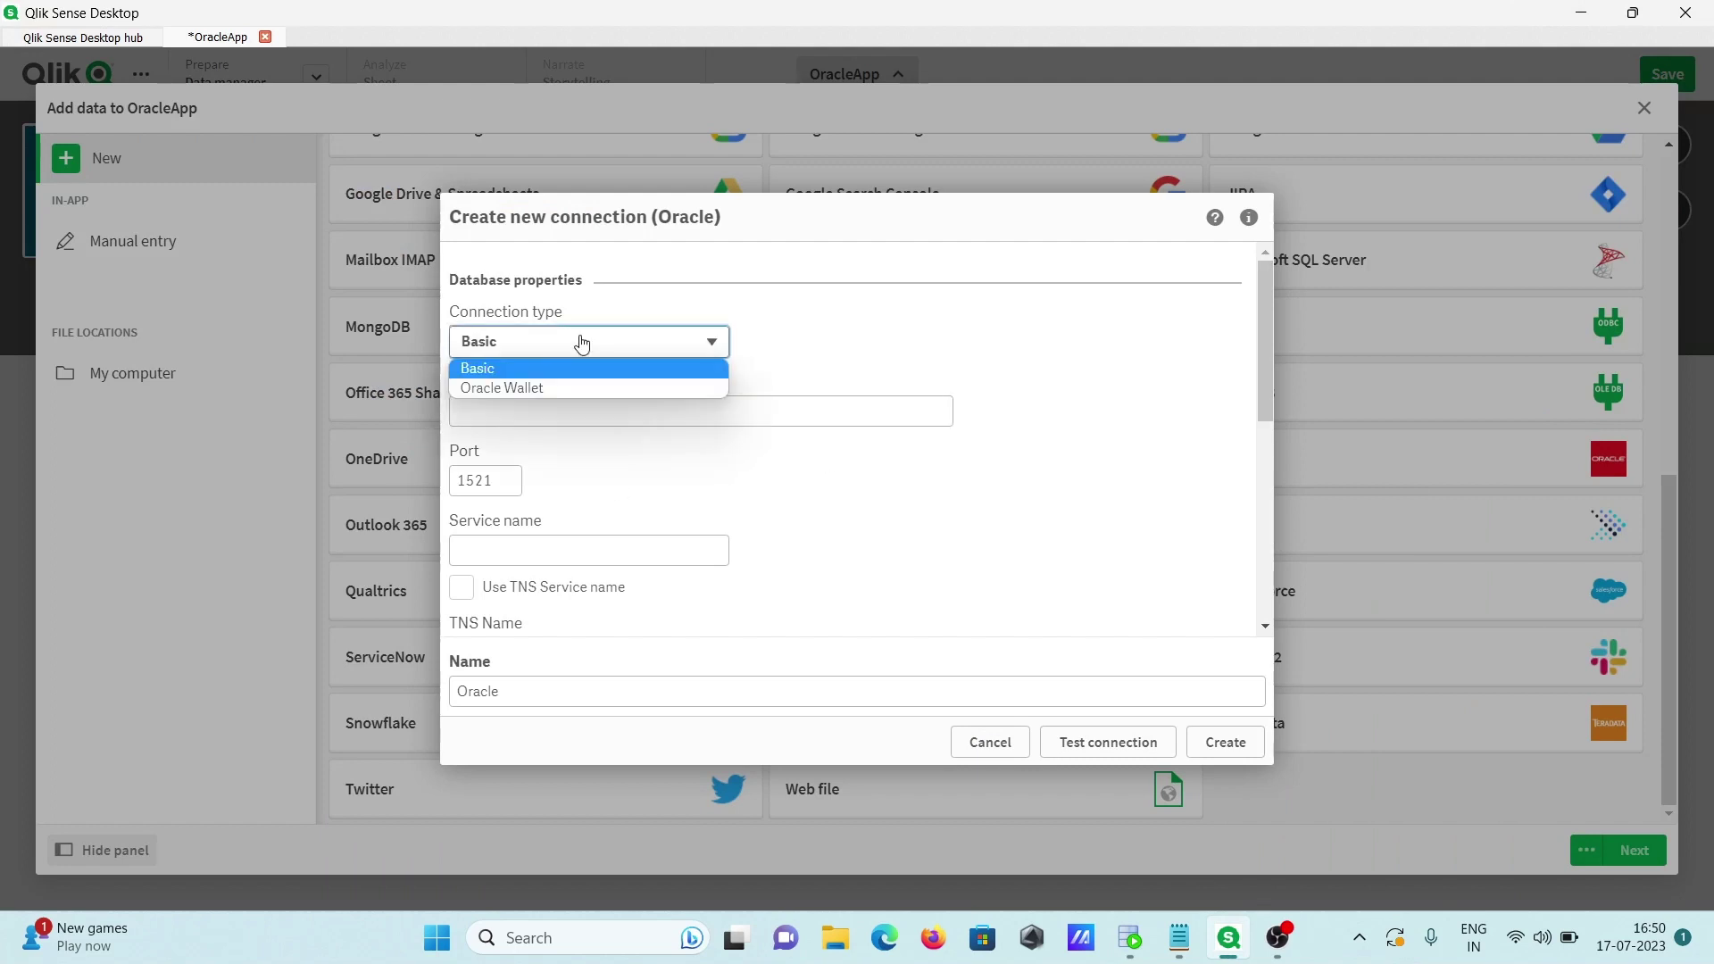
click(581, 342)
click(496, 408)
text(localhost)
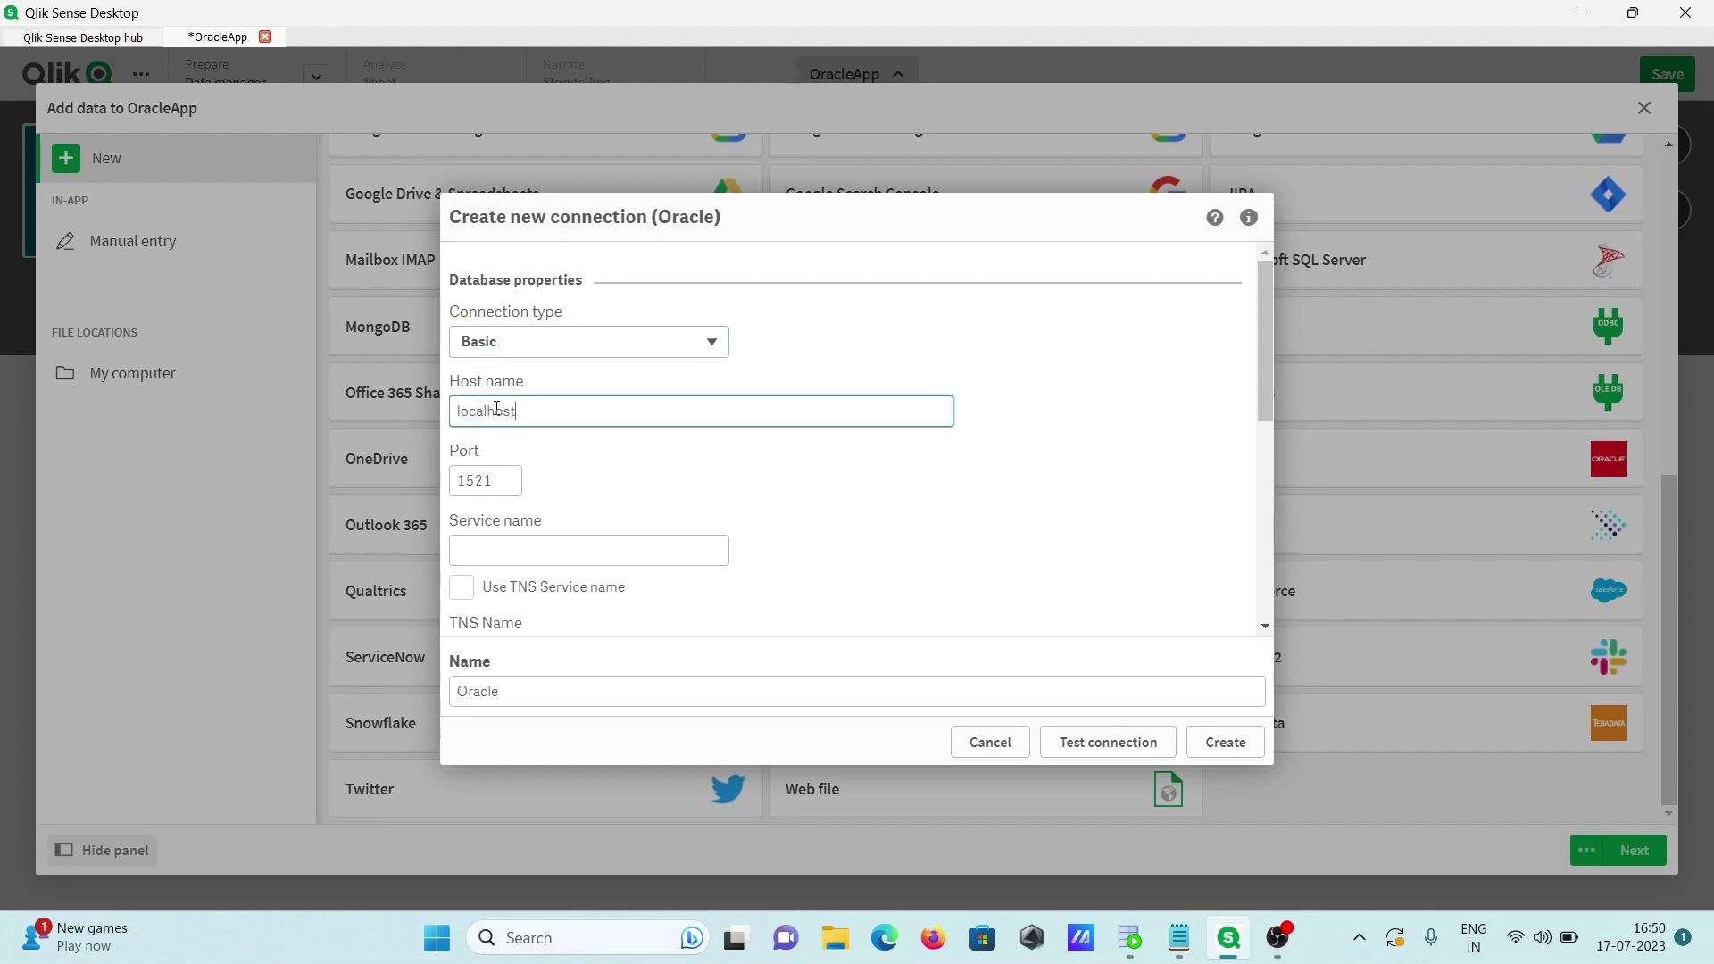
key(Tab)
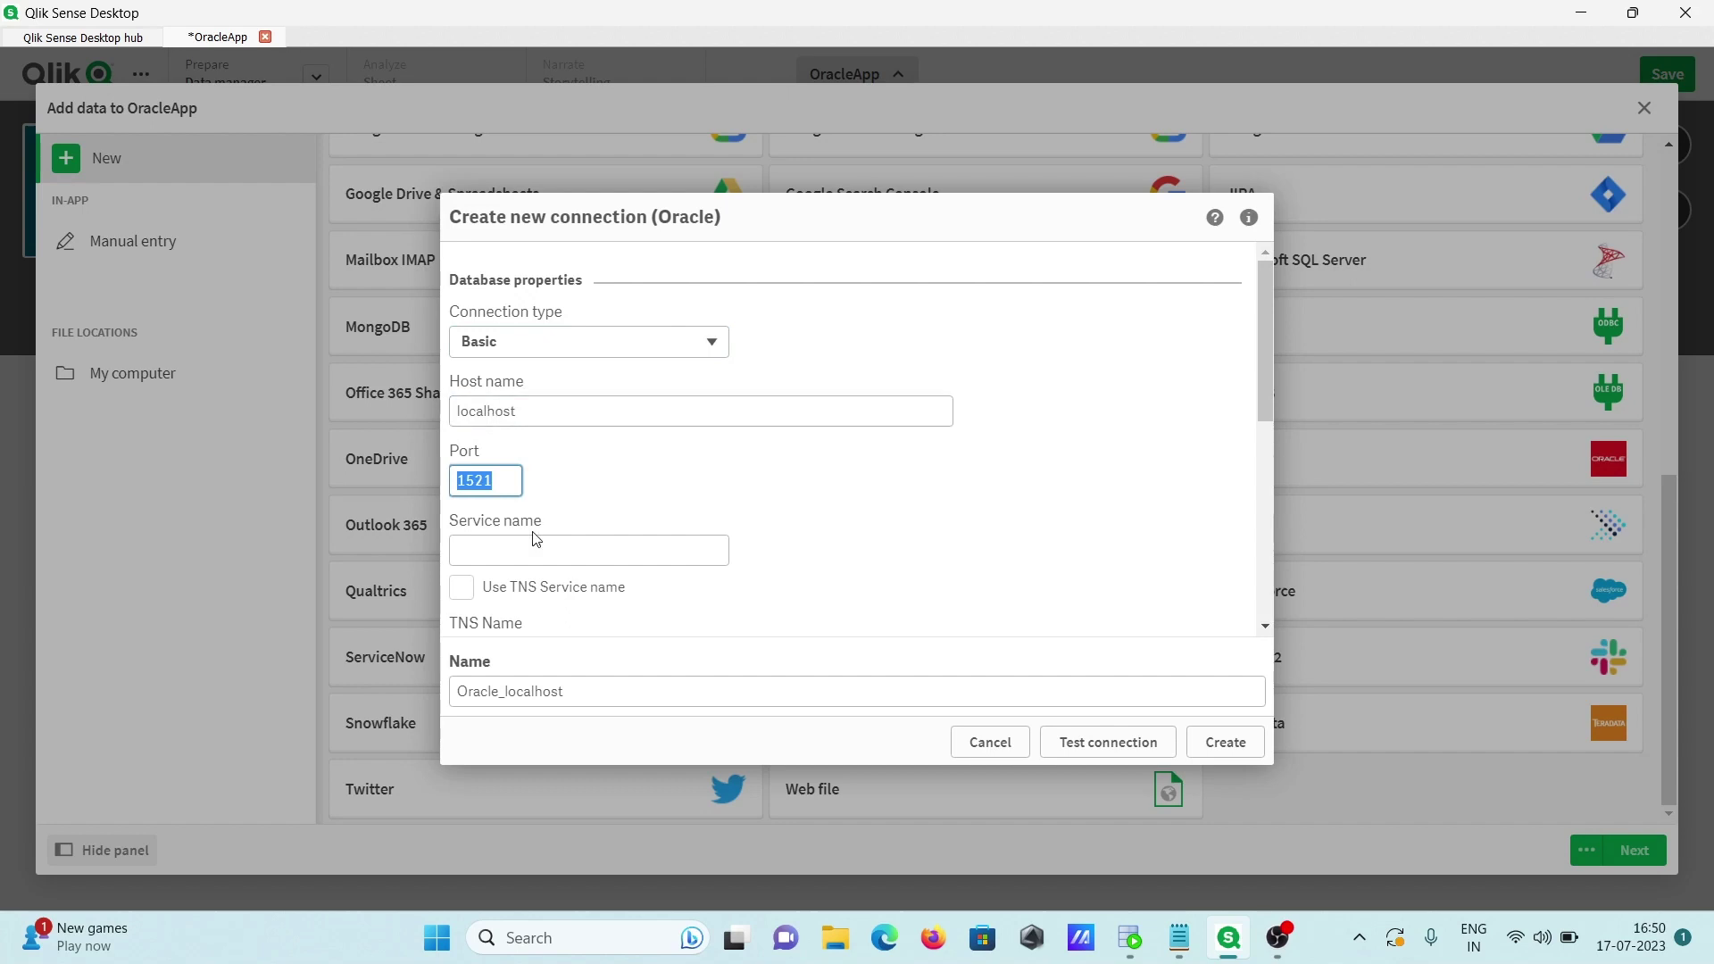
click(506, 546)
text(orcl)
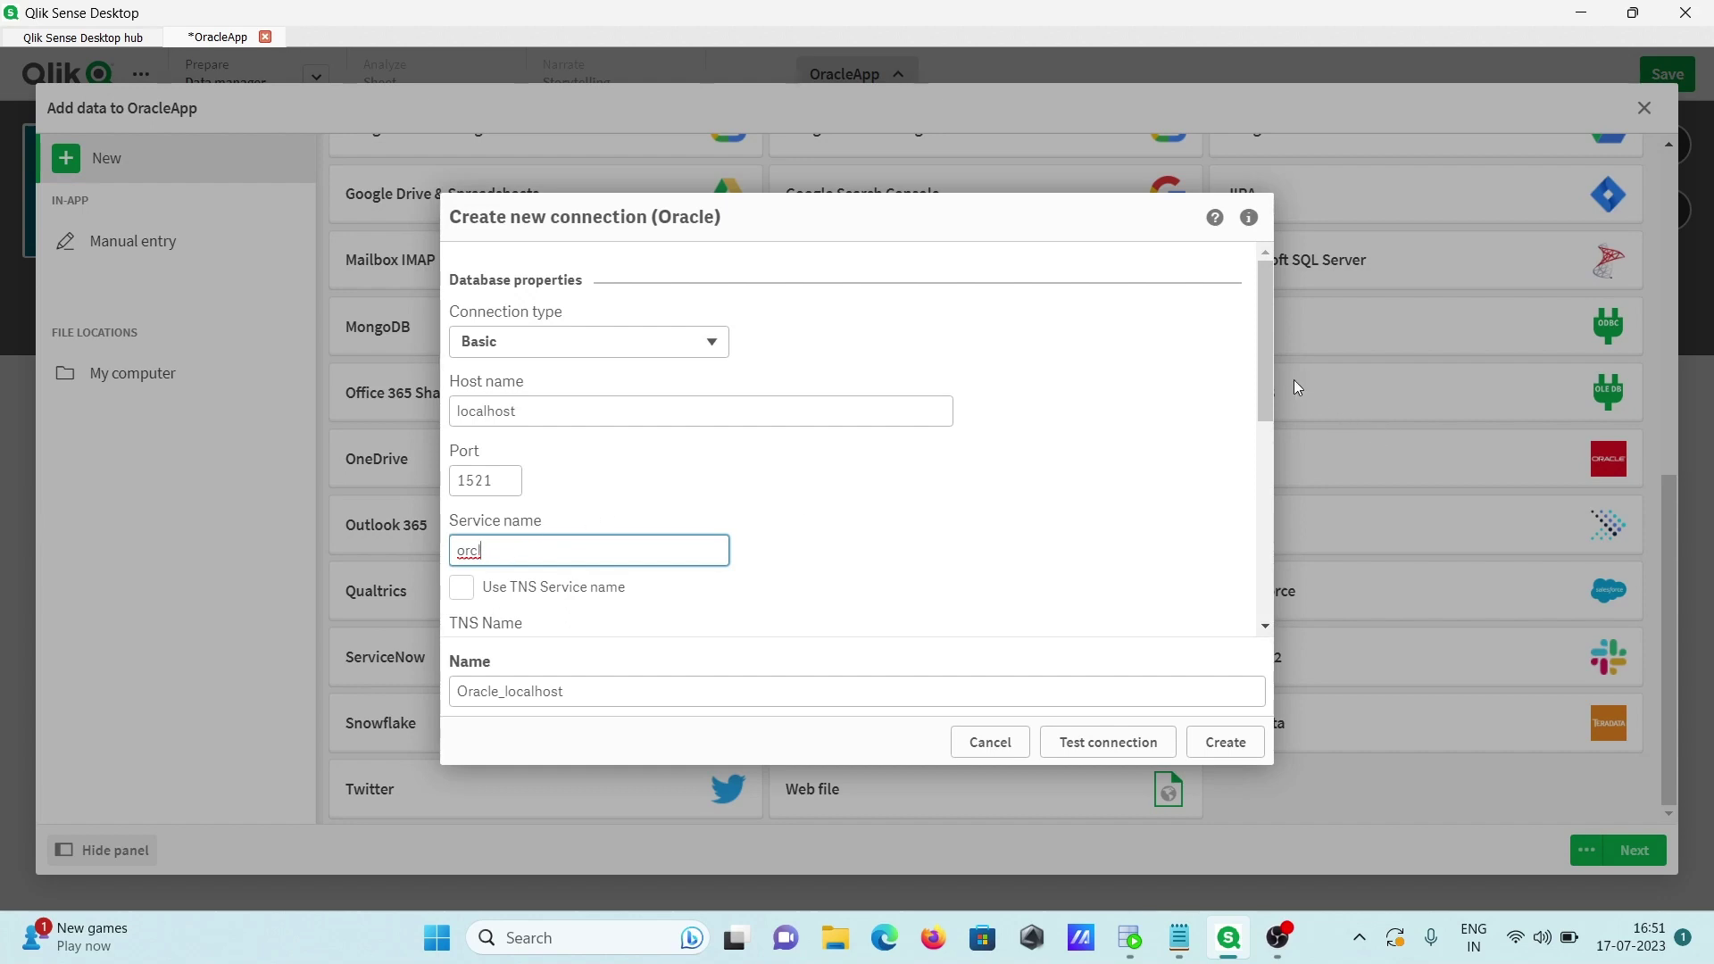
mouse_move(1268, 339)
mouse_down()
mouse_move(1277, 518)
mouse_move(1253, 476)
mouse_up()
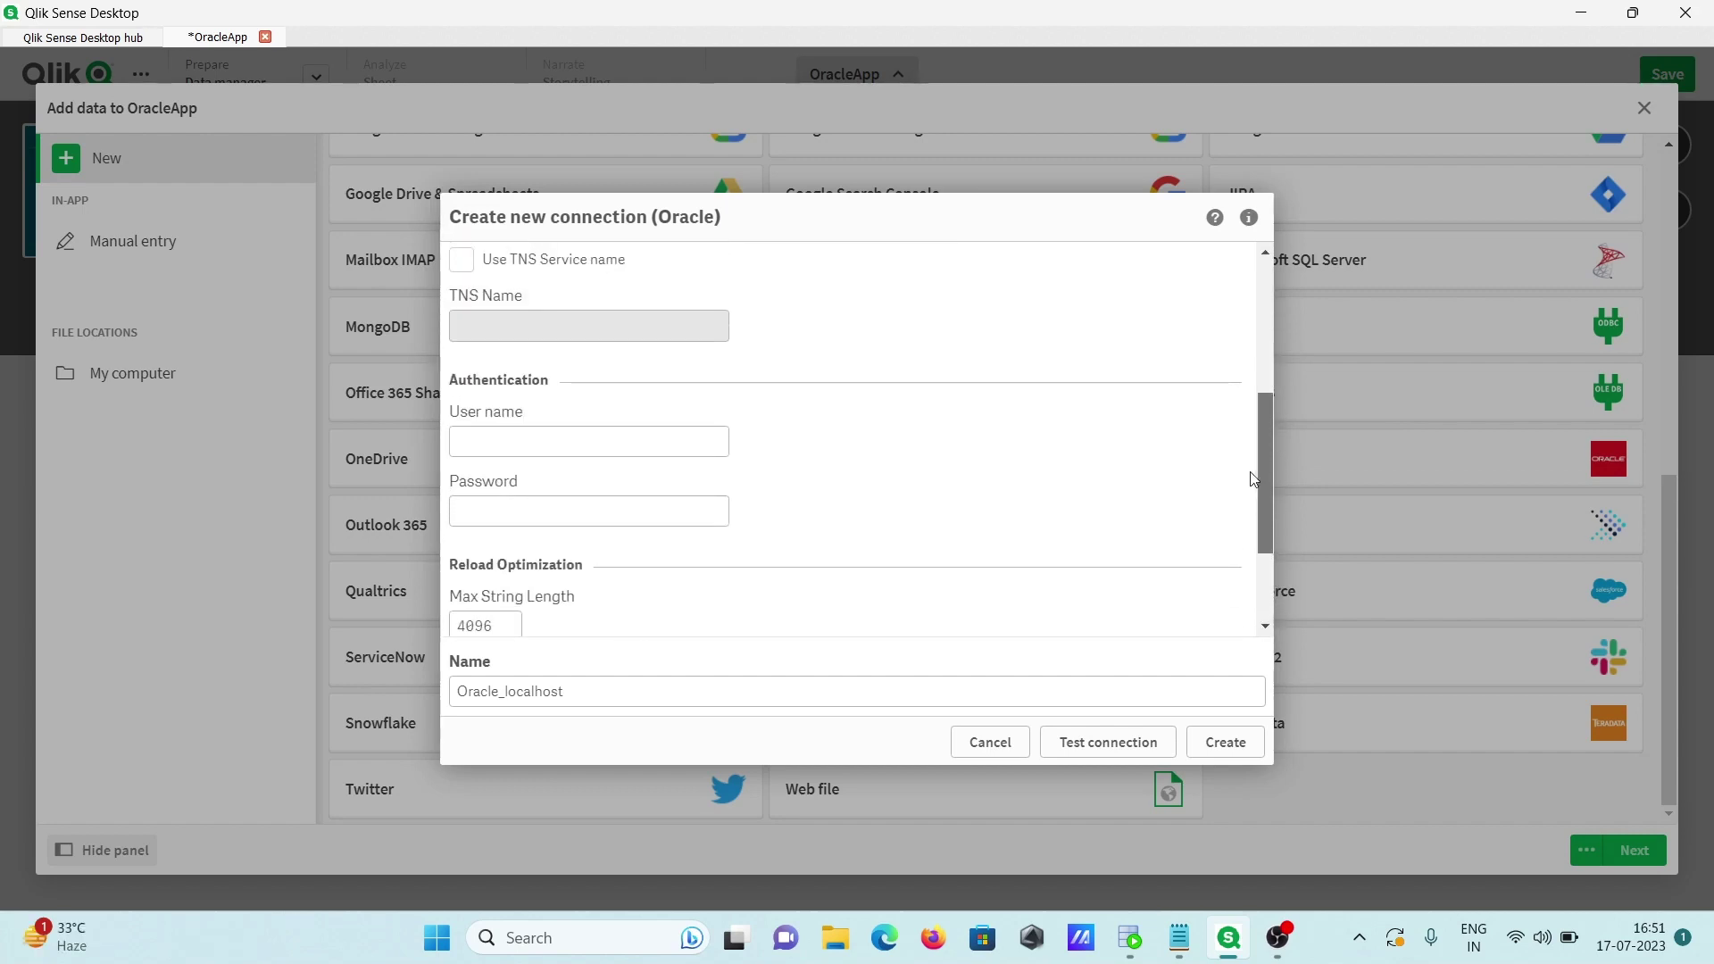
Enter user hr with its password and confirm the connection test succeeds
click(498, 440)
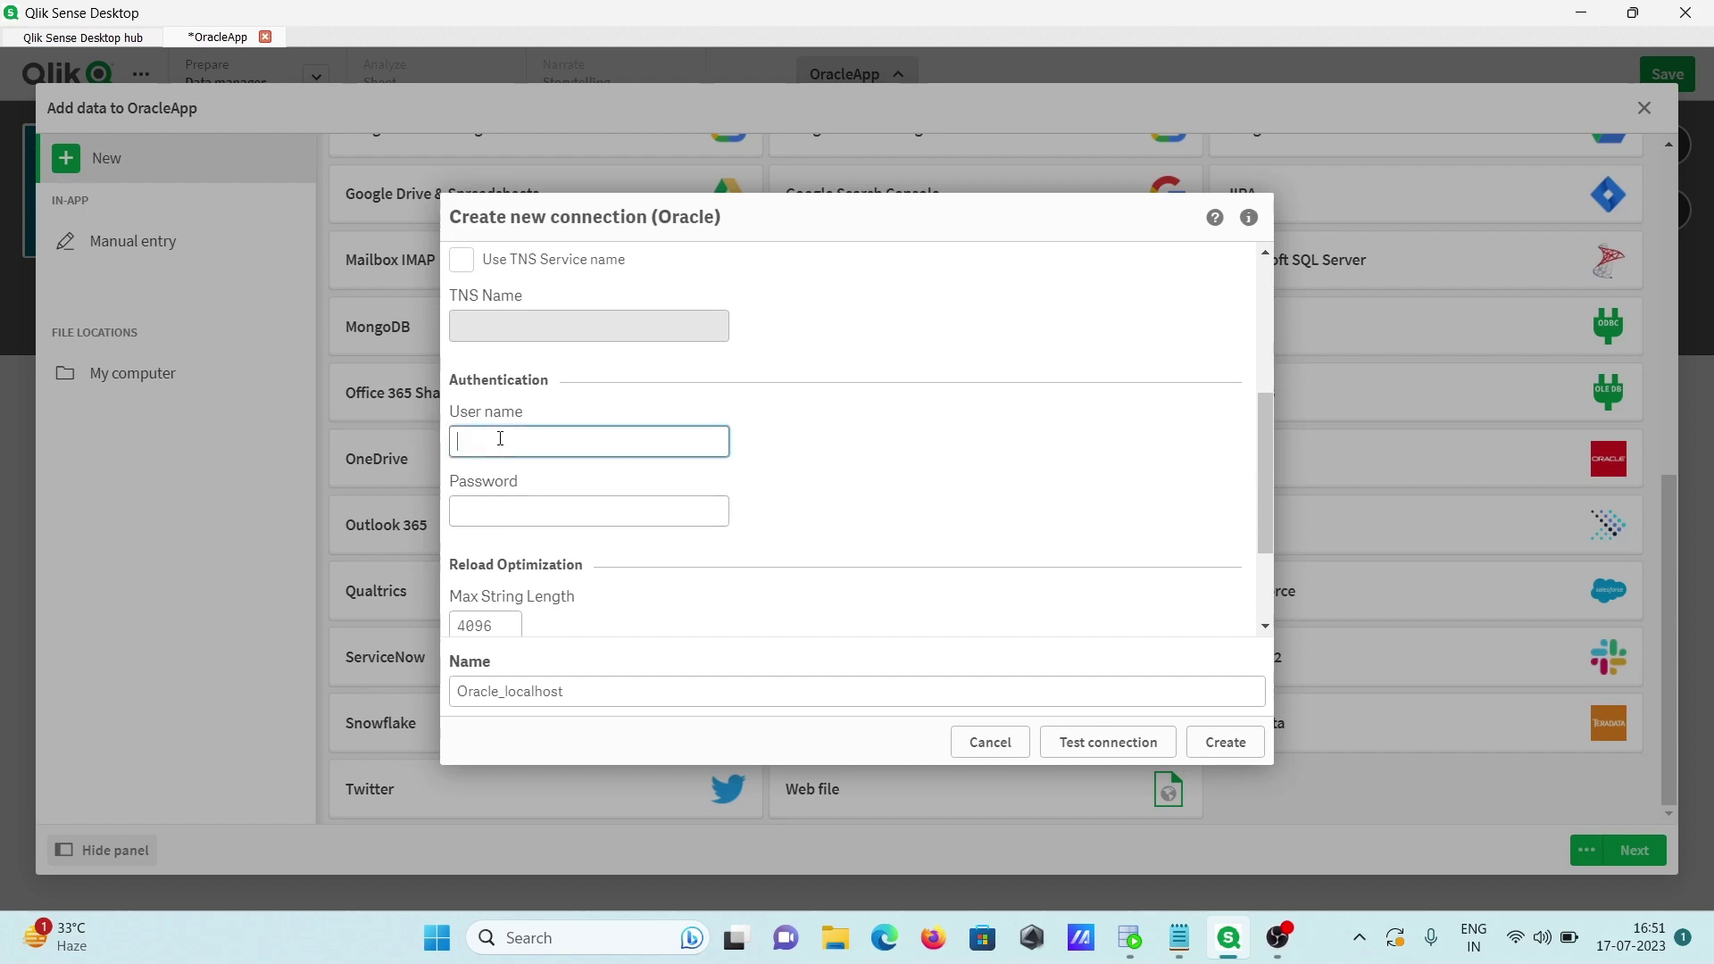
text(hr)
key(Tab)
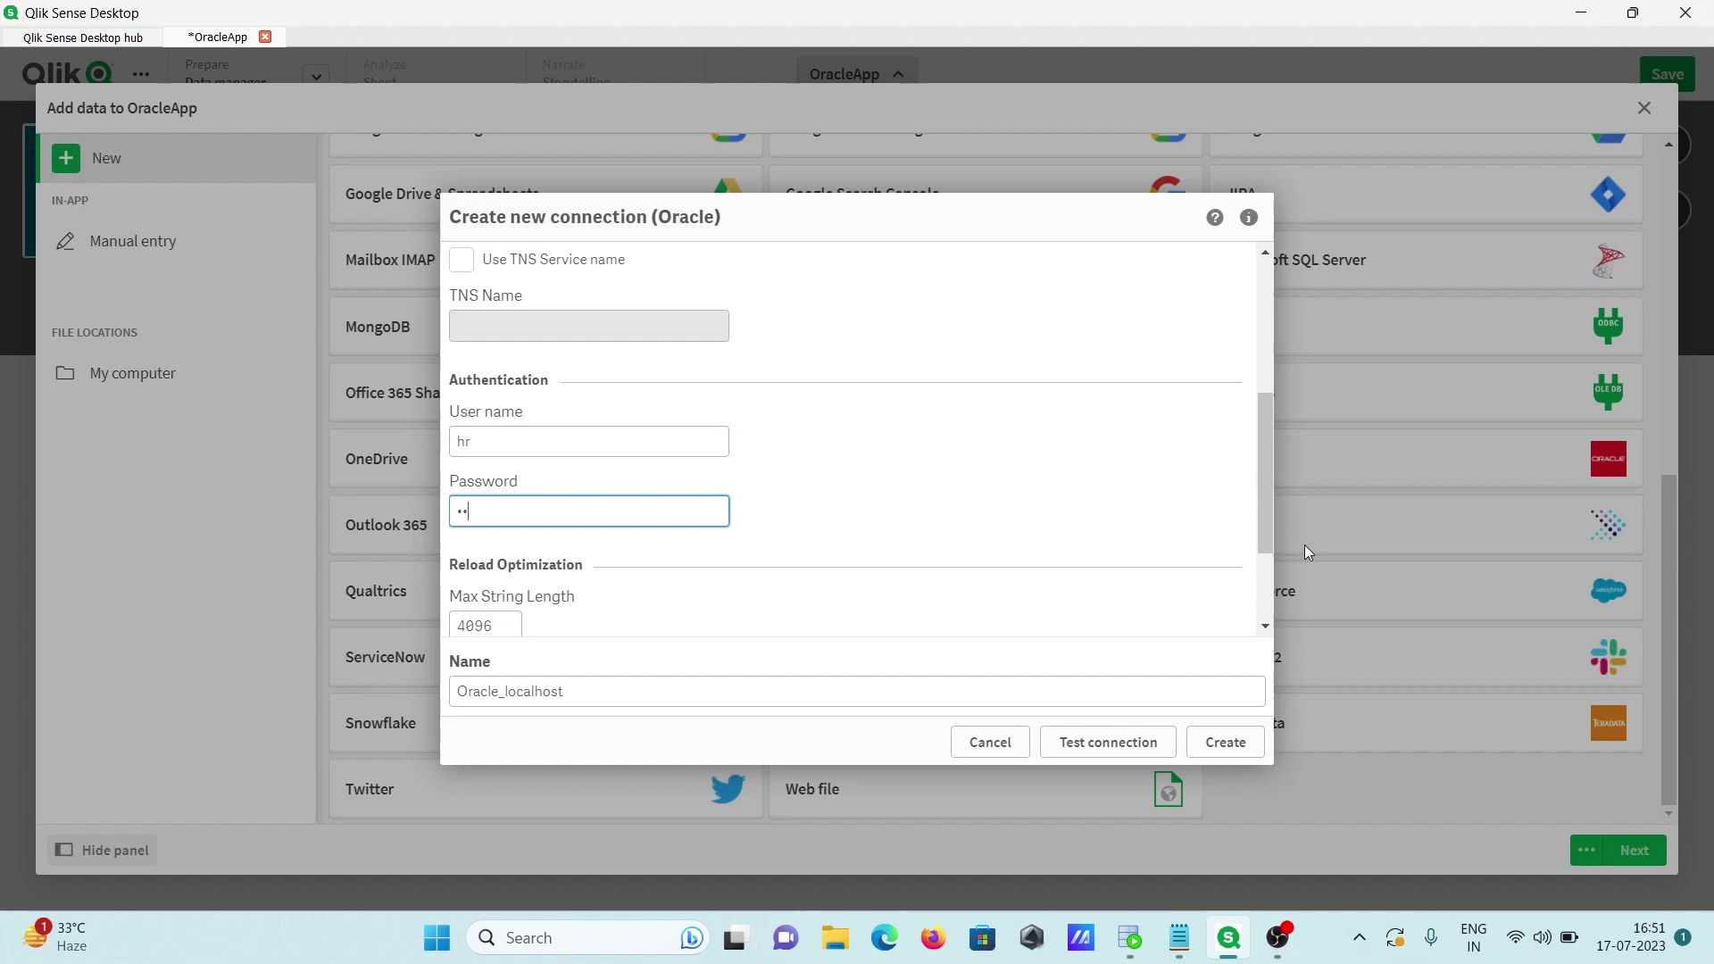
drag(1262, 455, 1265, 537)
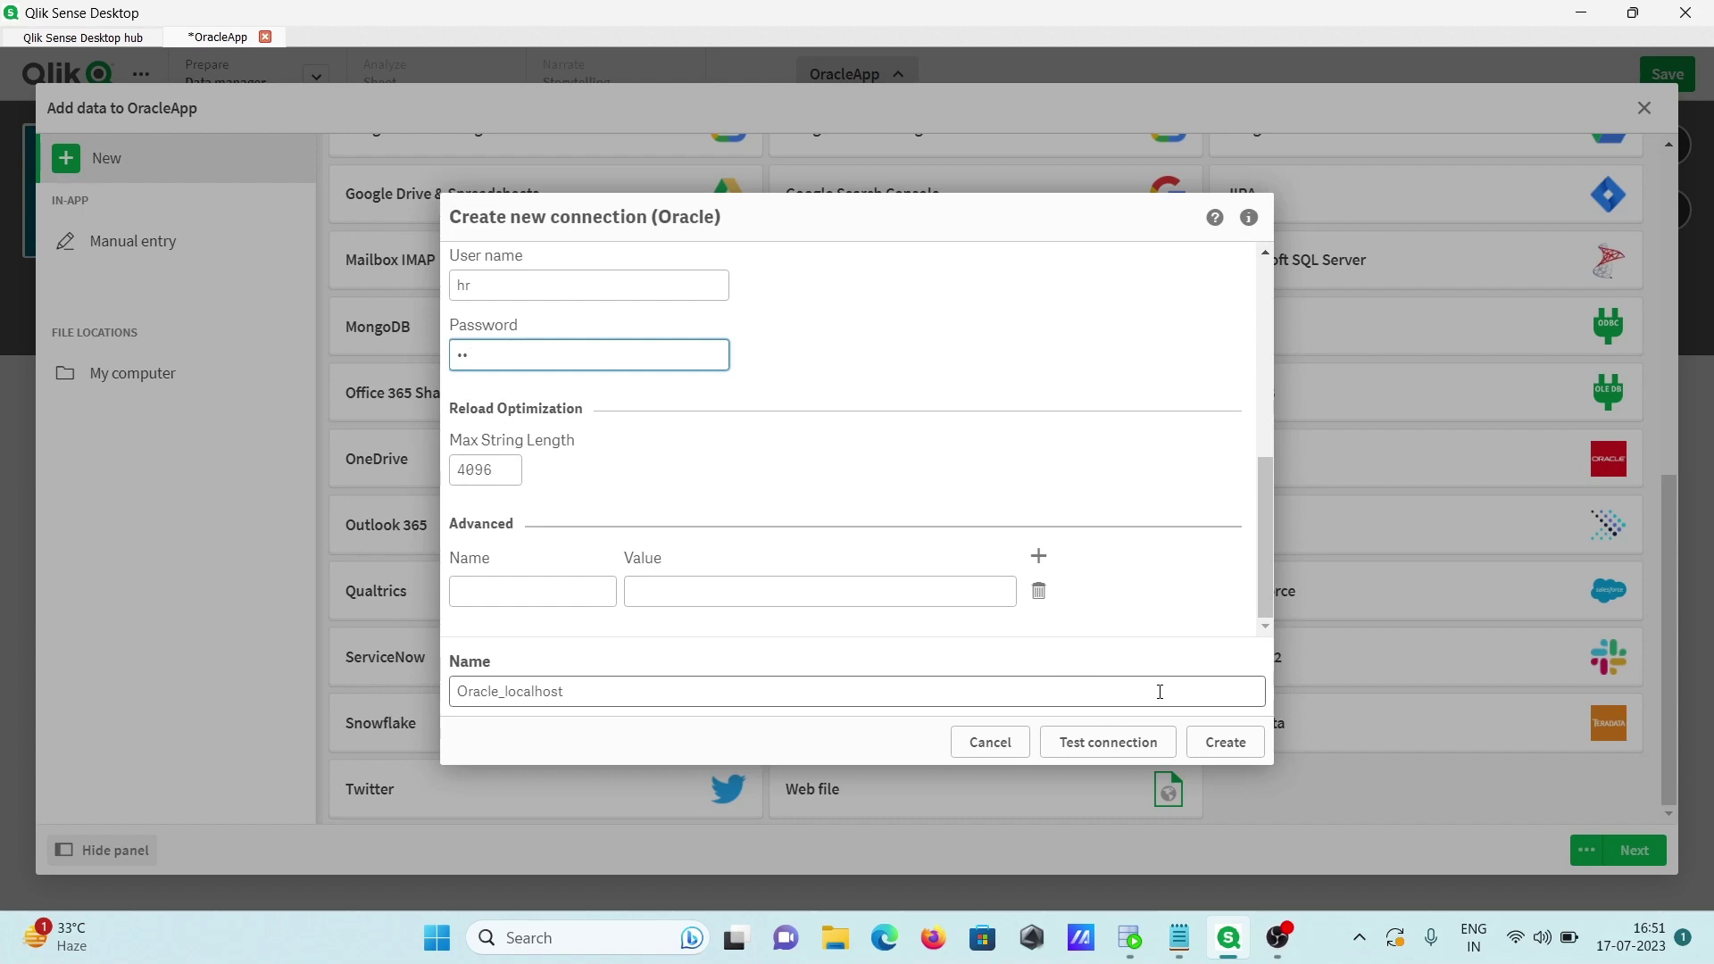
click(1108, 742)
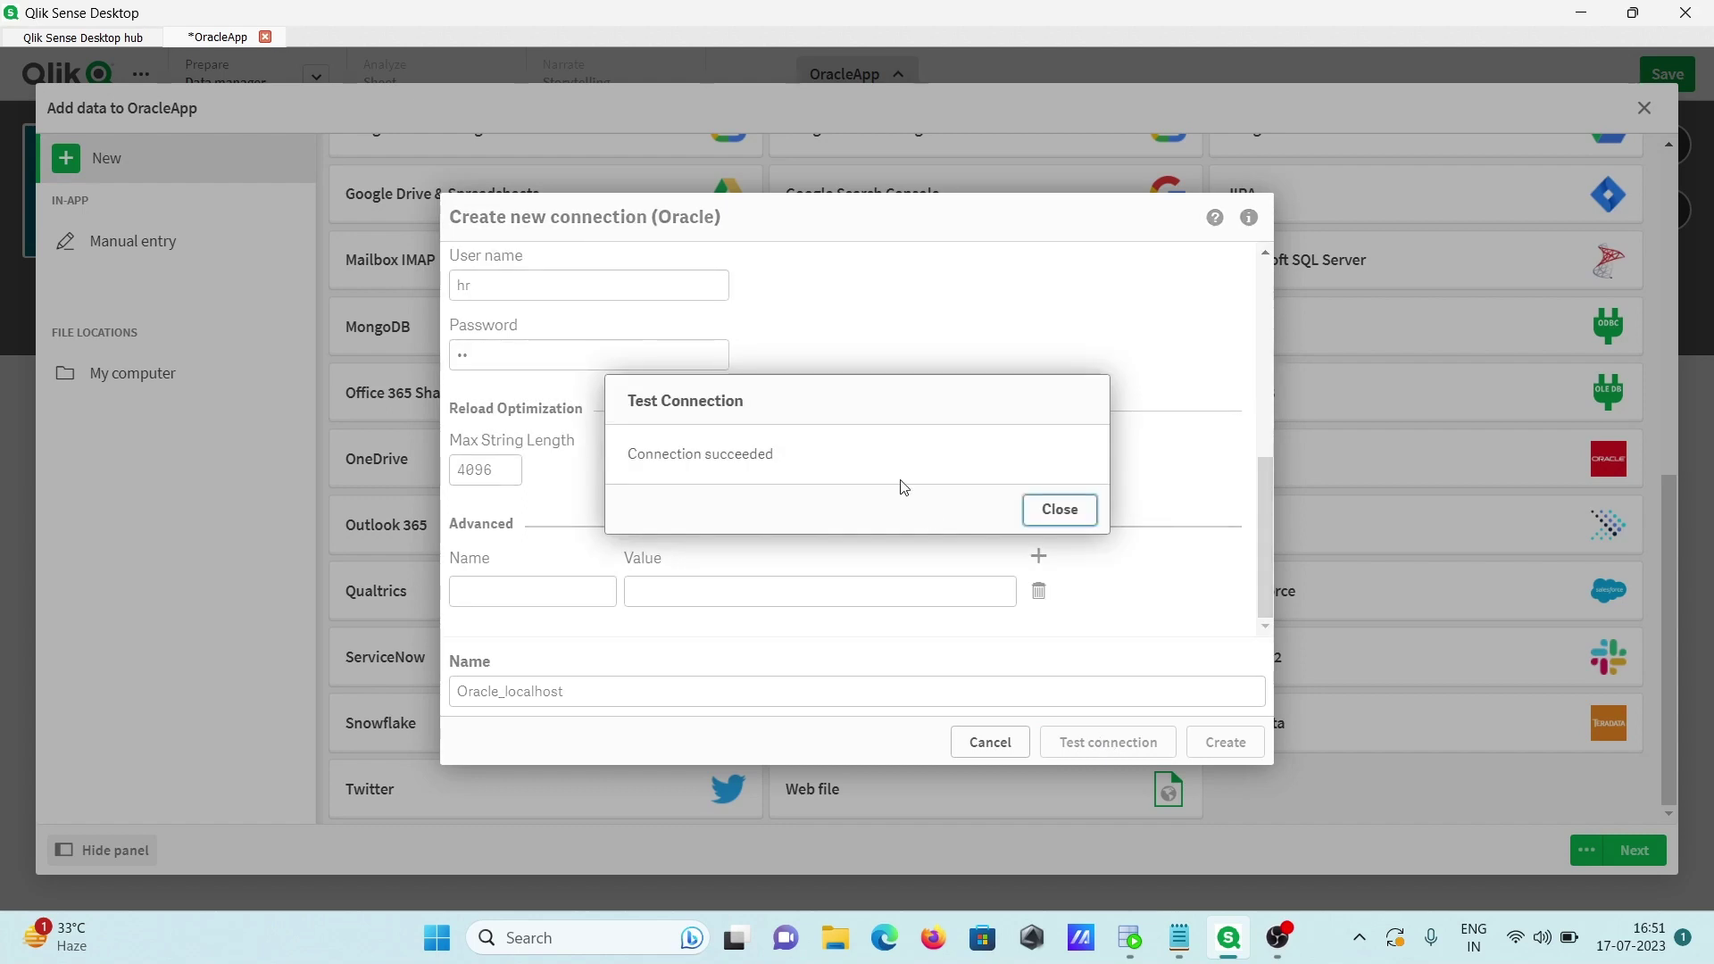
click(1059, 508)
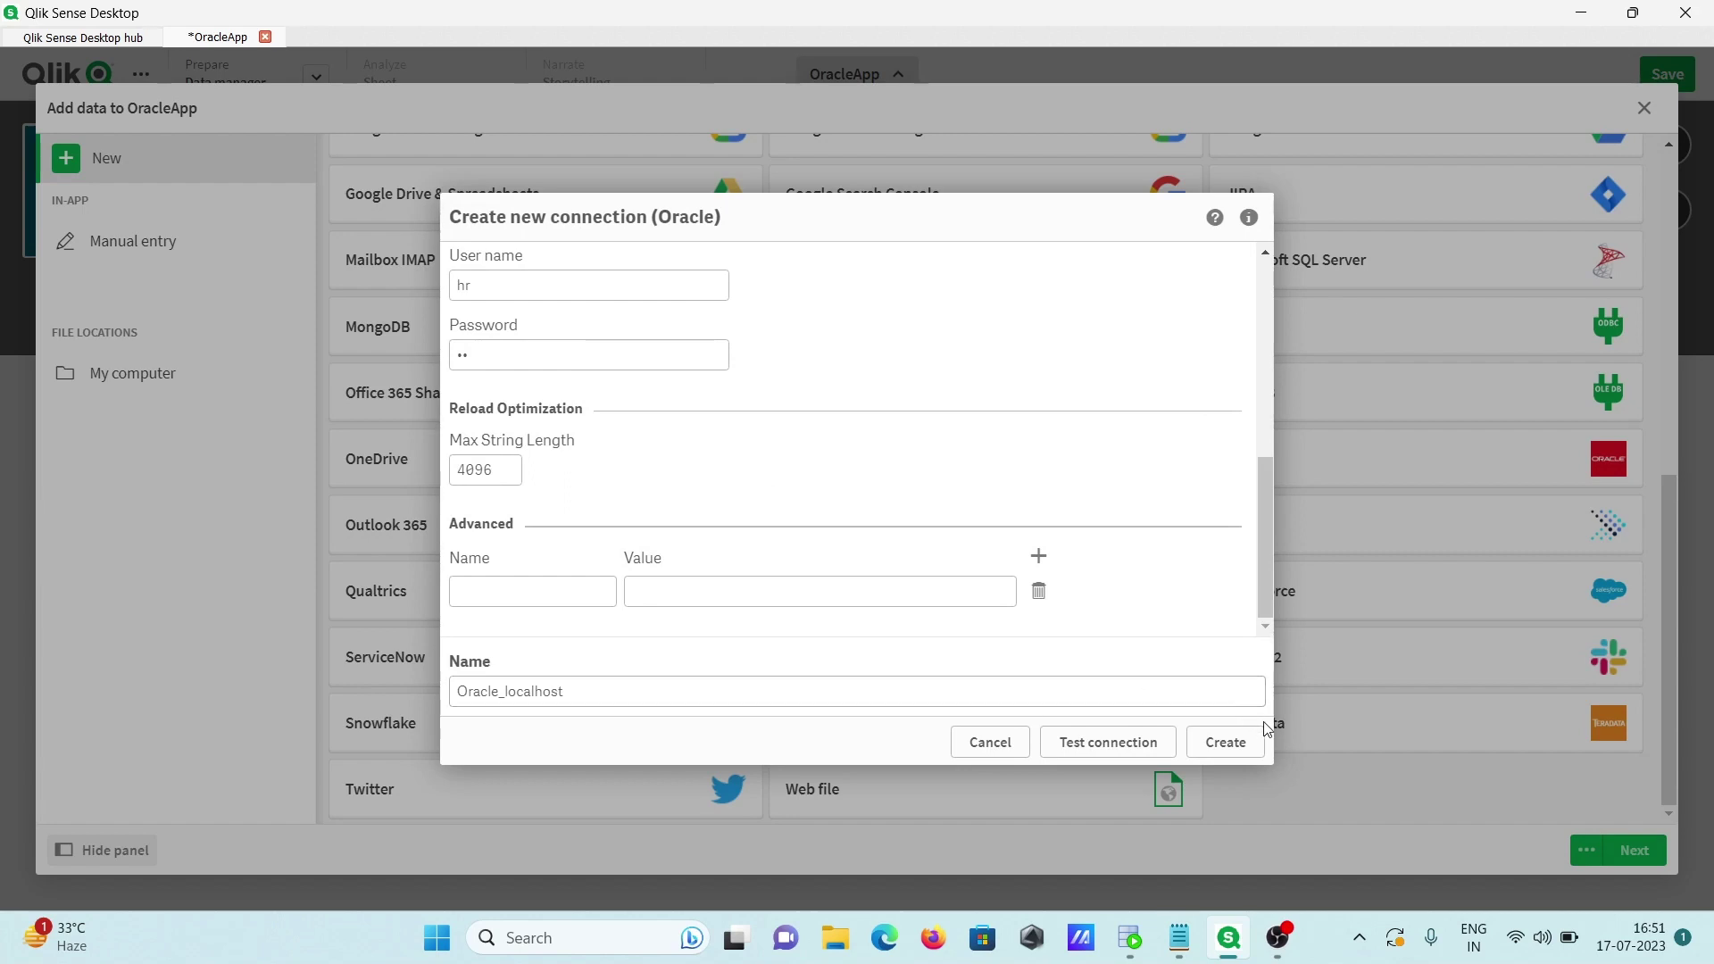
Create the Oracle_localhost connection and choose HR as the schema owner
click(1226, 742)
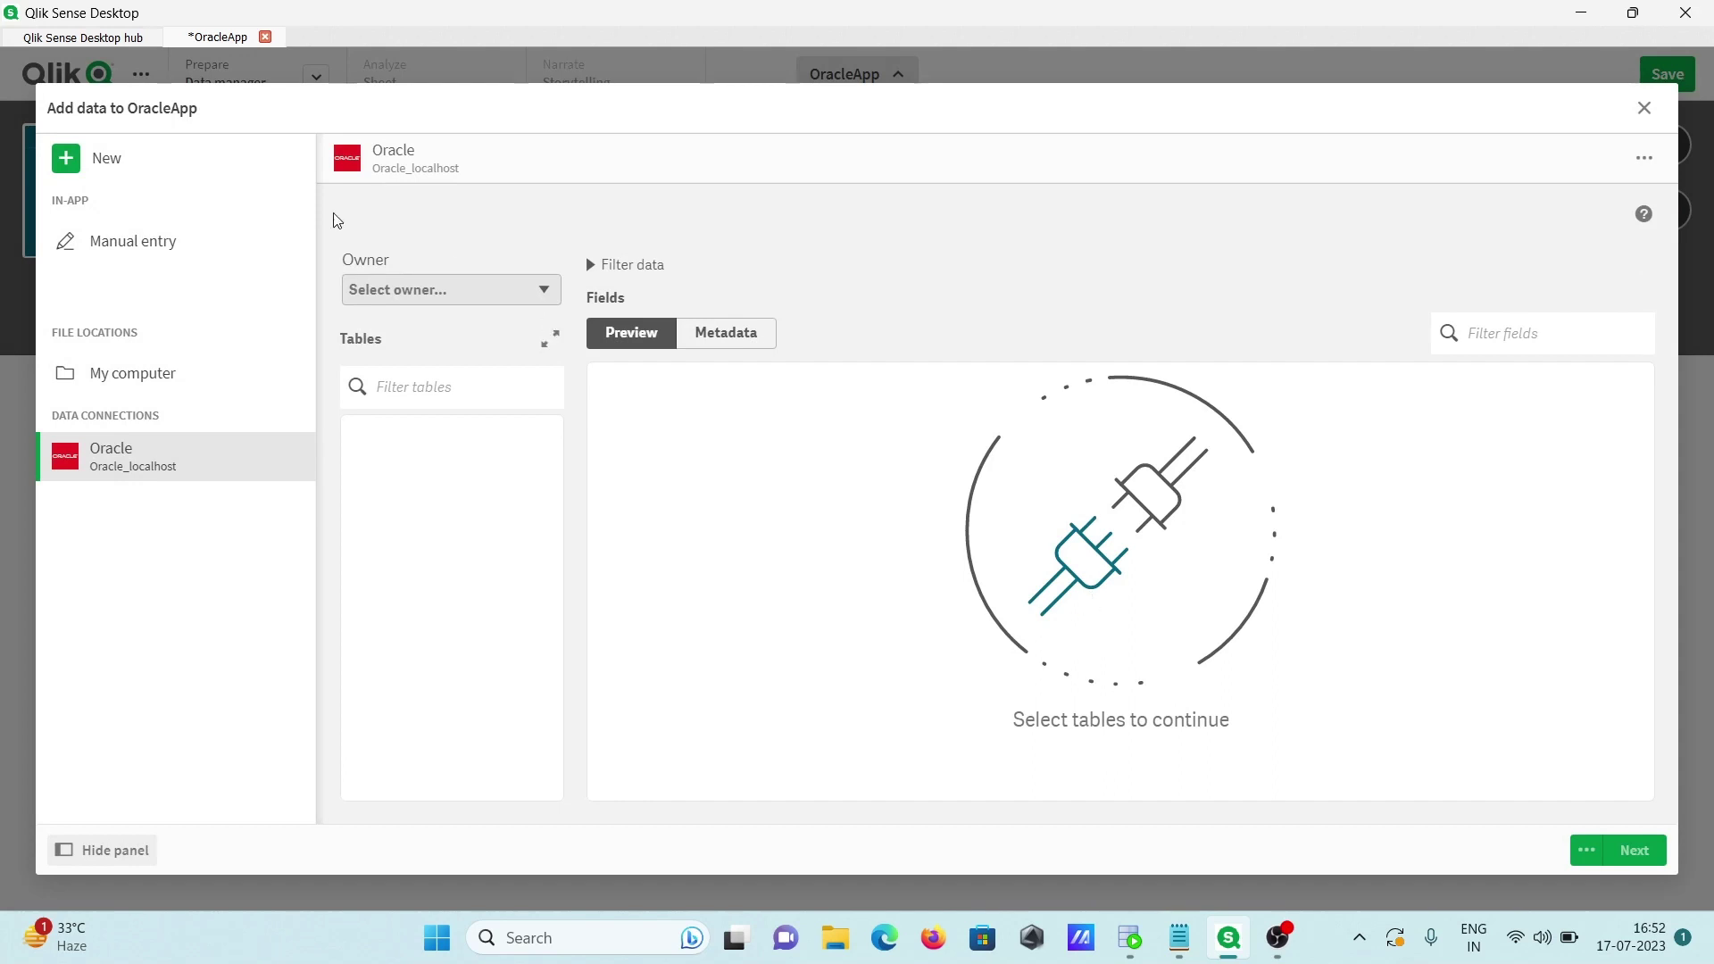
click(504, 291)
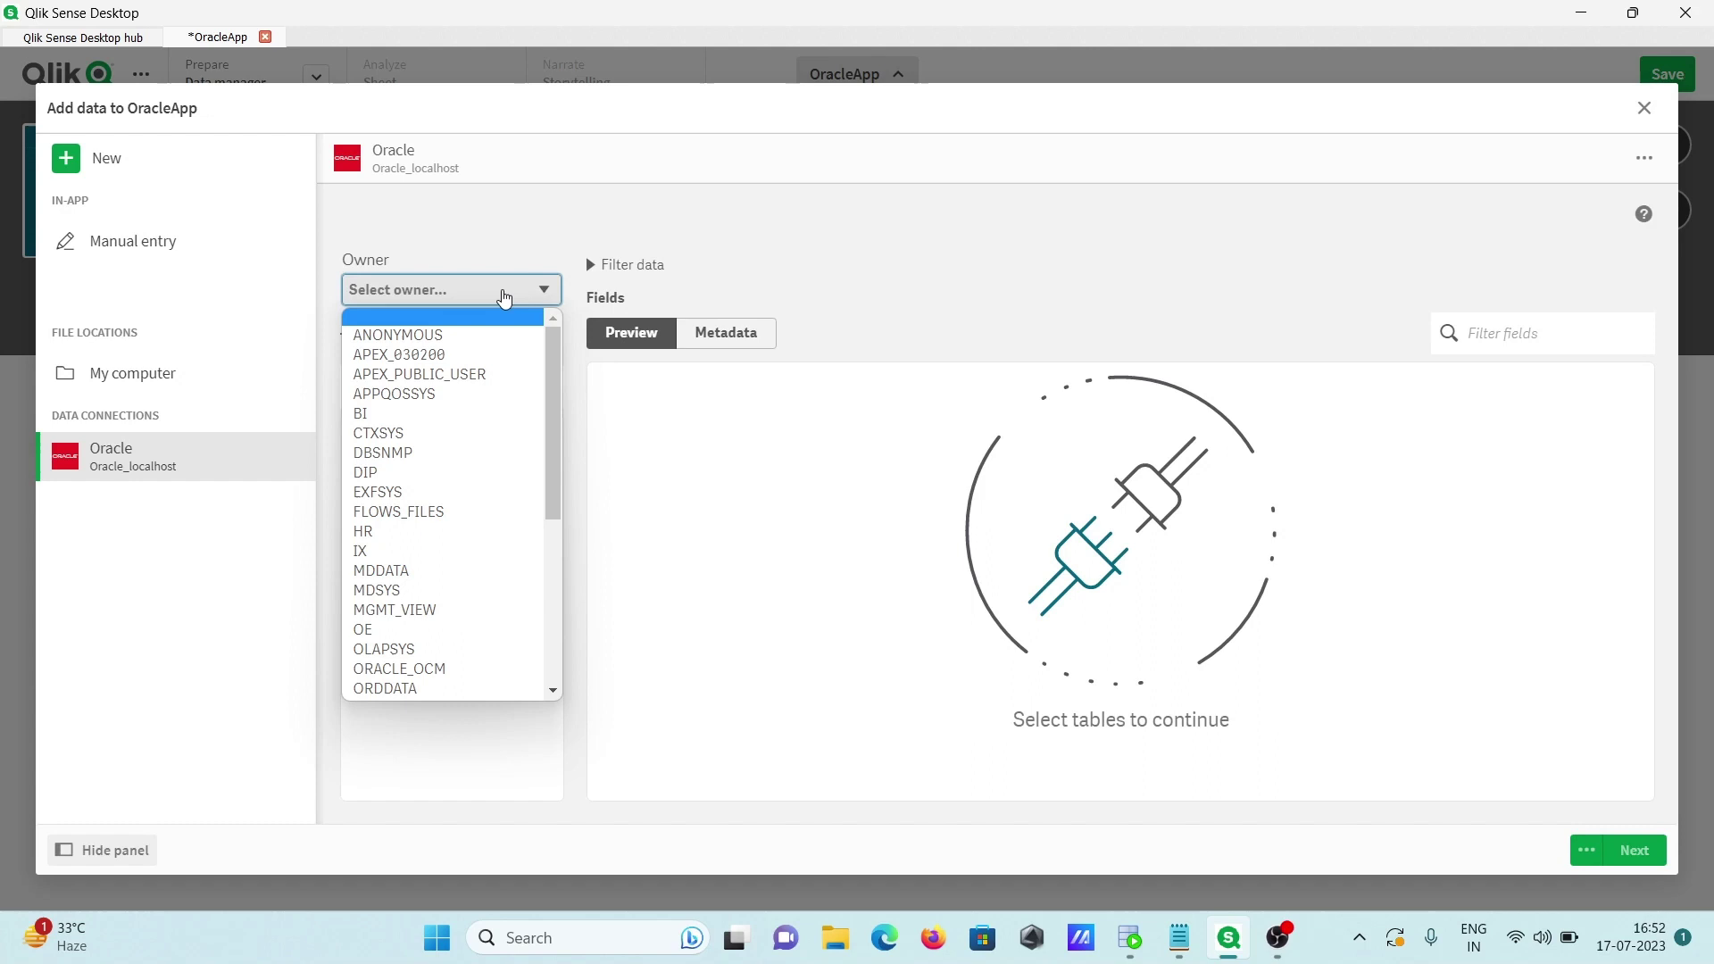
click(379, 531)
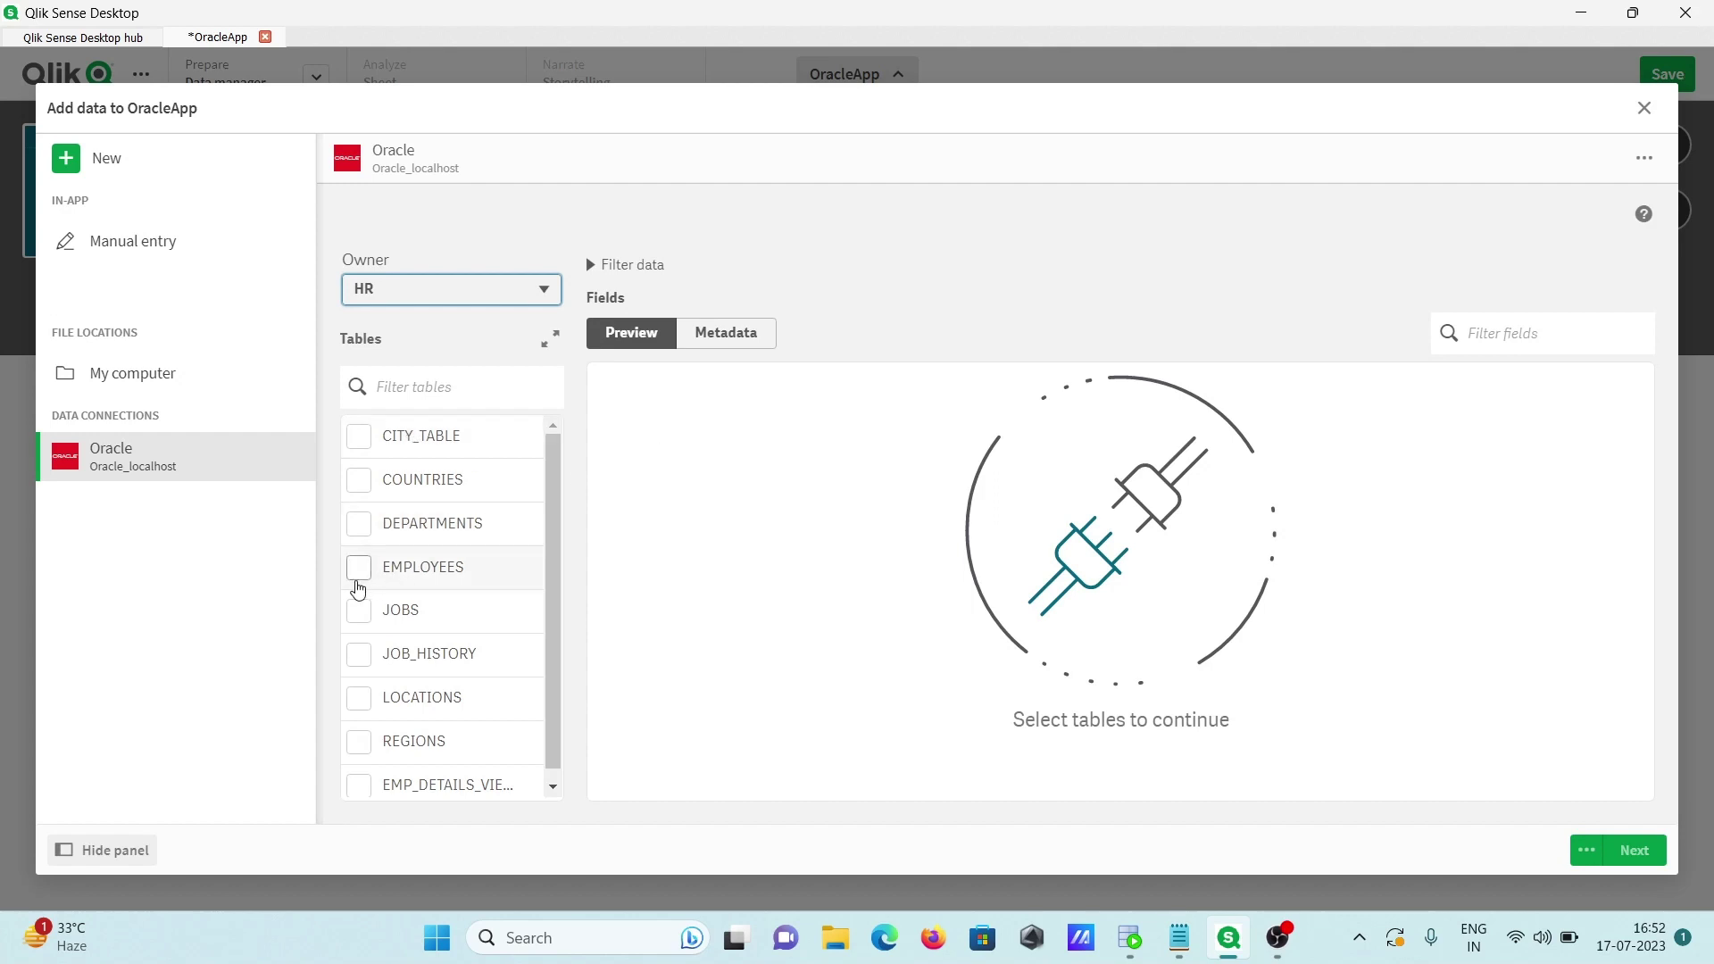
Select the EMPLOYEES table with all 11 fields, reviewing its metadata and preview
click(360, 568)
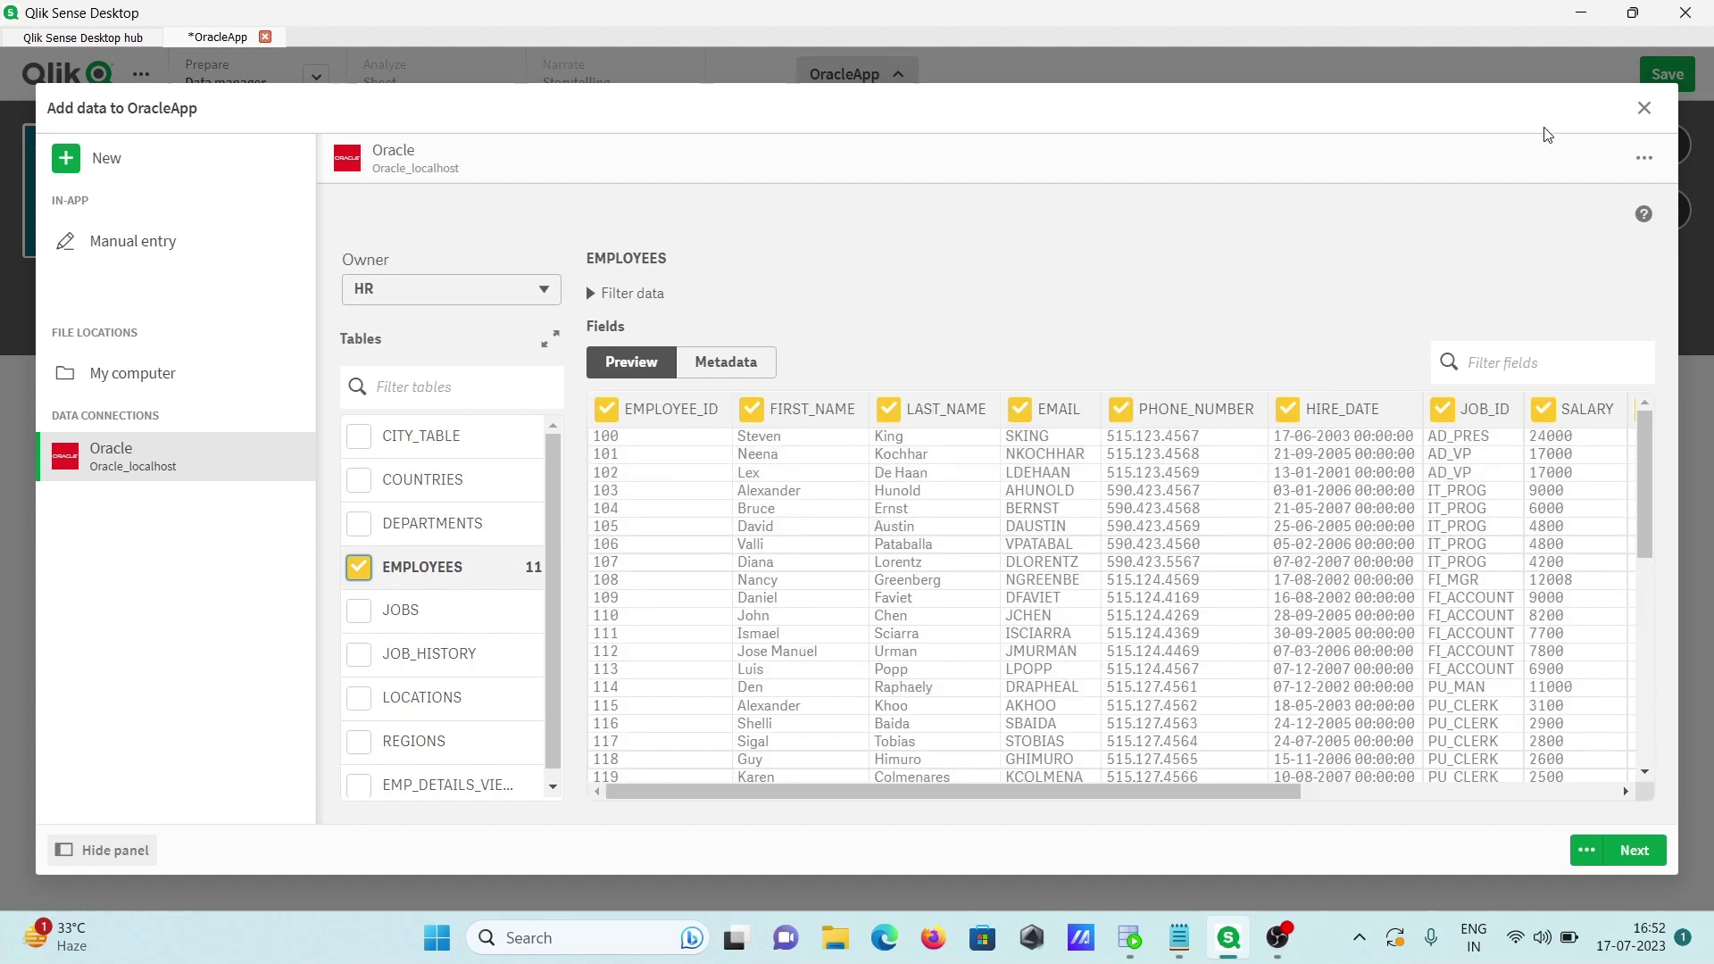
click(726, 362)
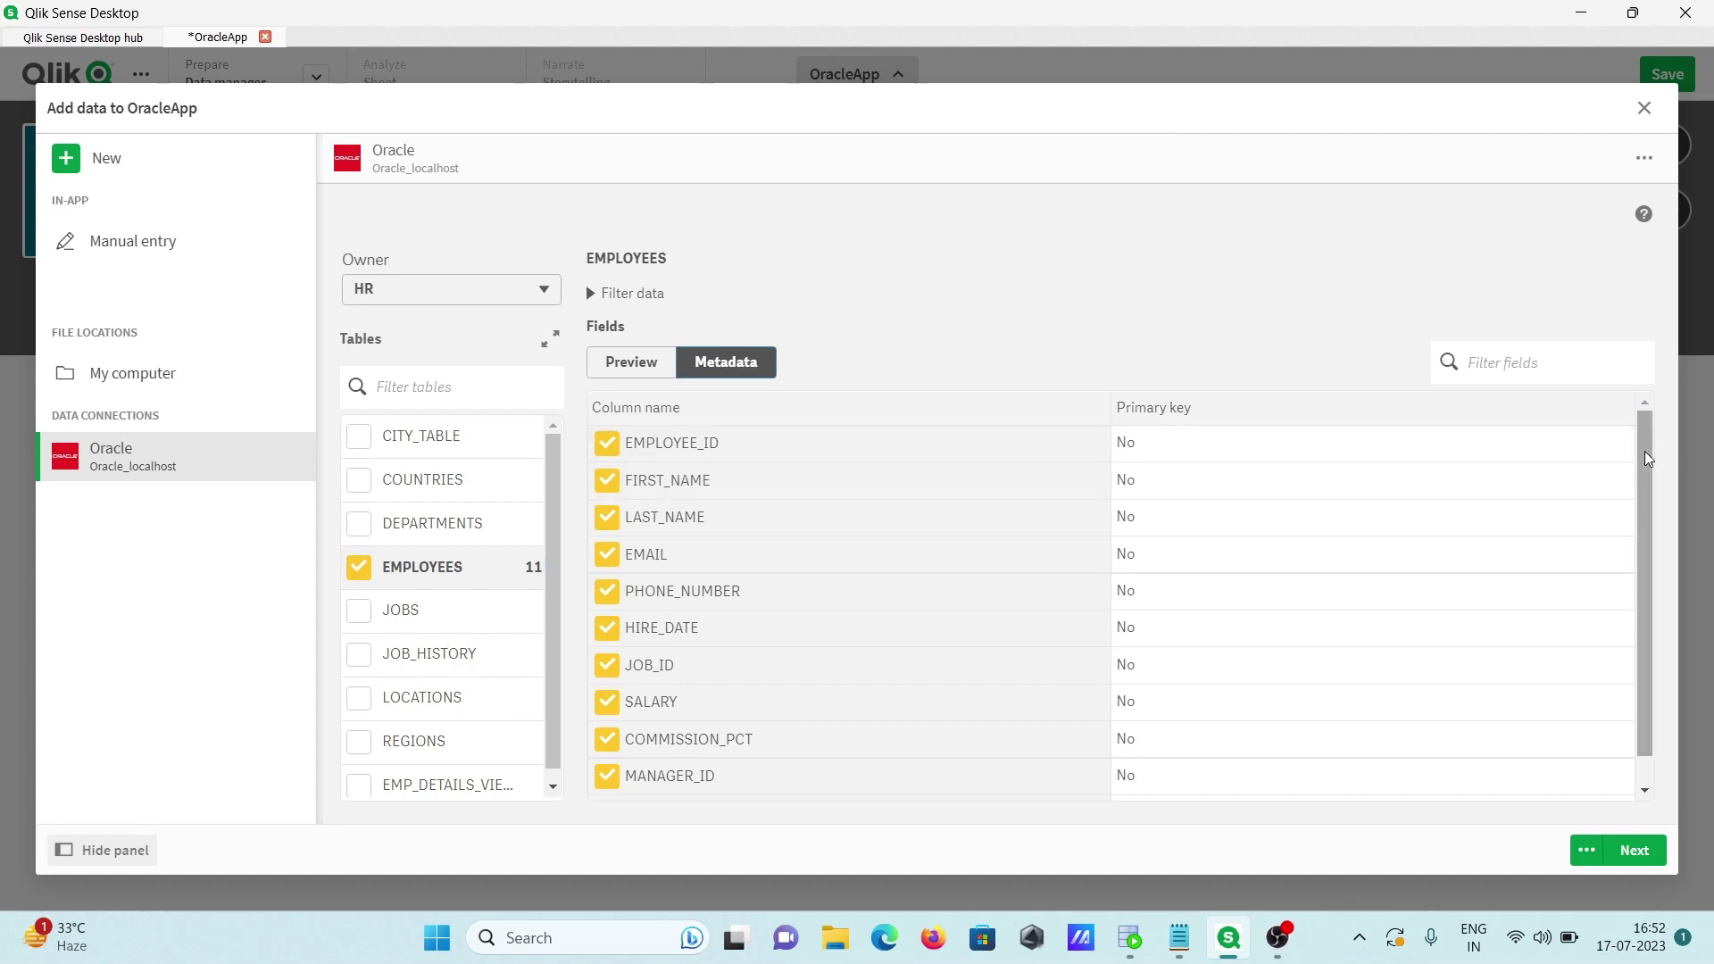
click(627, 362)
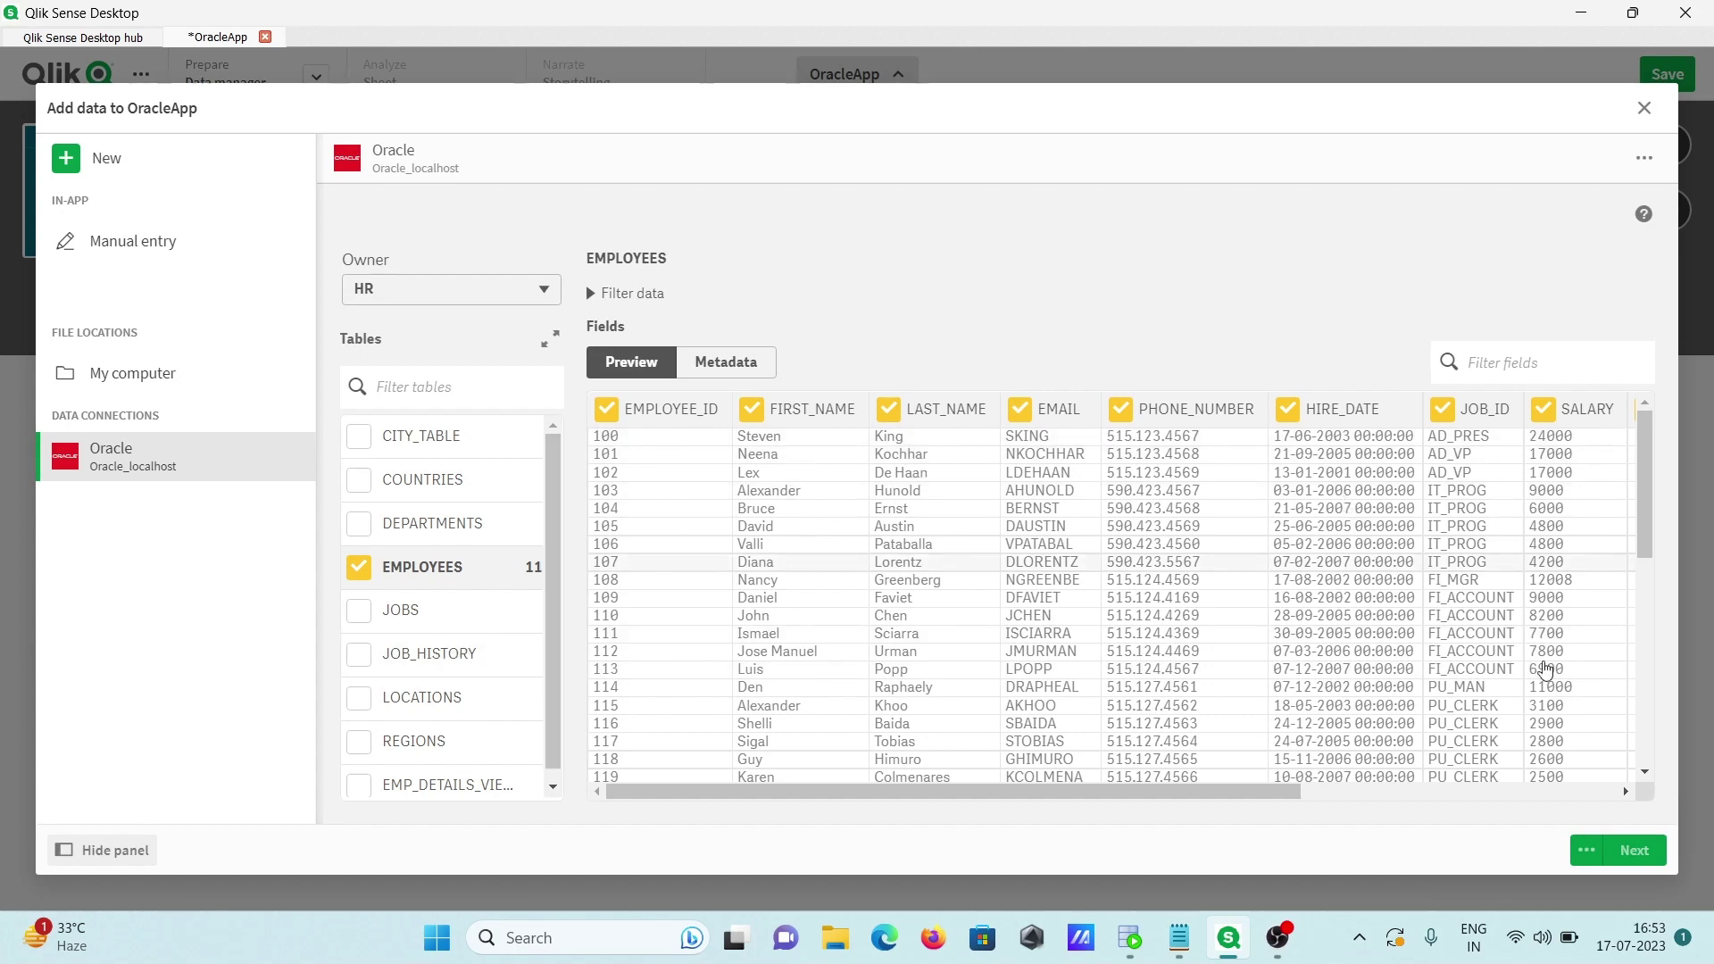
Load EMPLOYEES into OracleApp, dismiss the success message and show the app info
click(1615, 848)
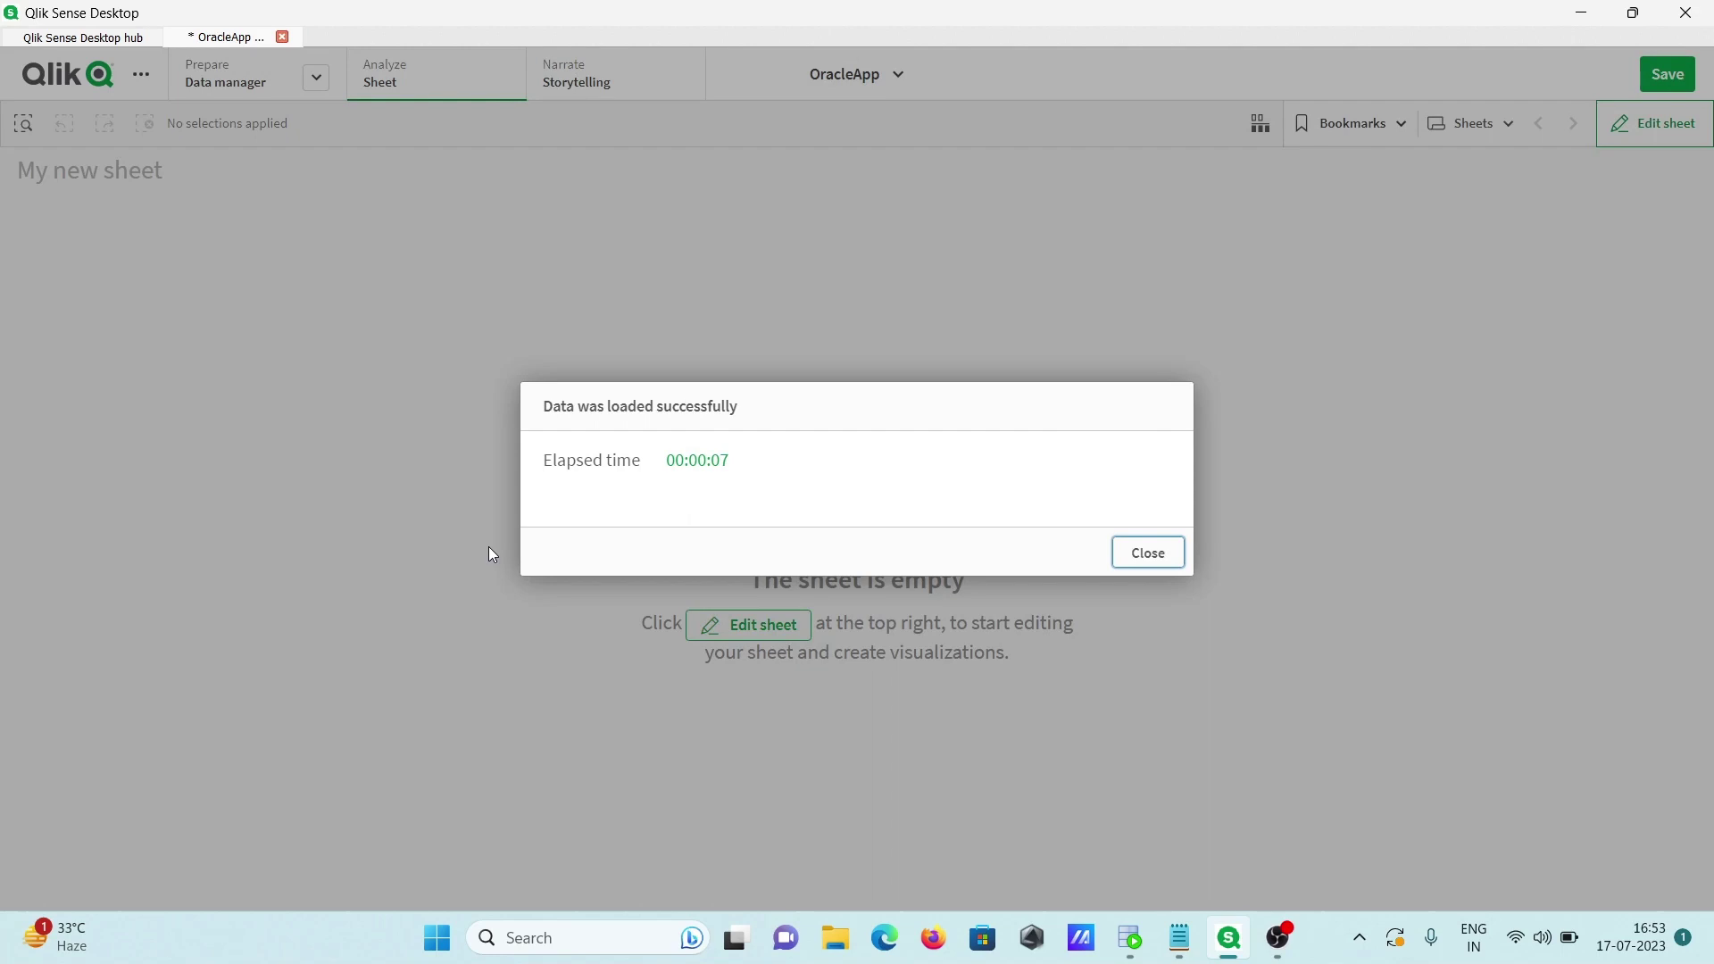
click(1152, 552)
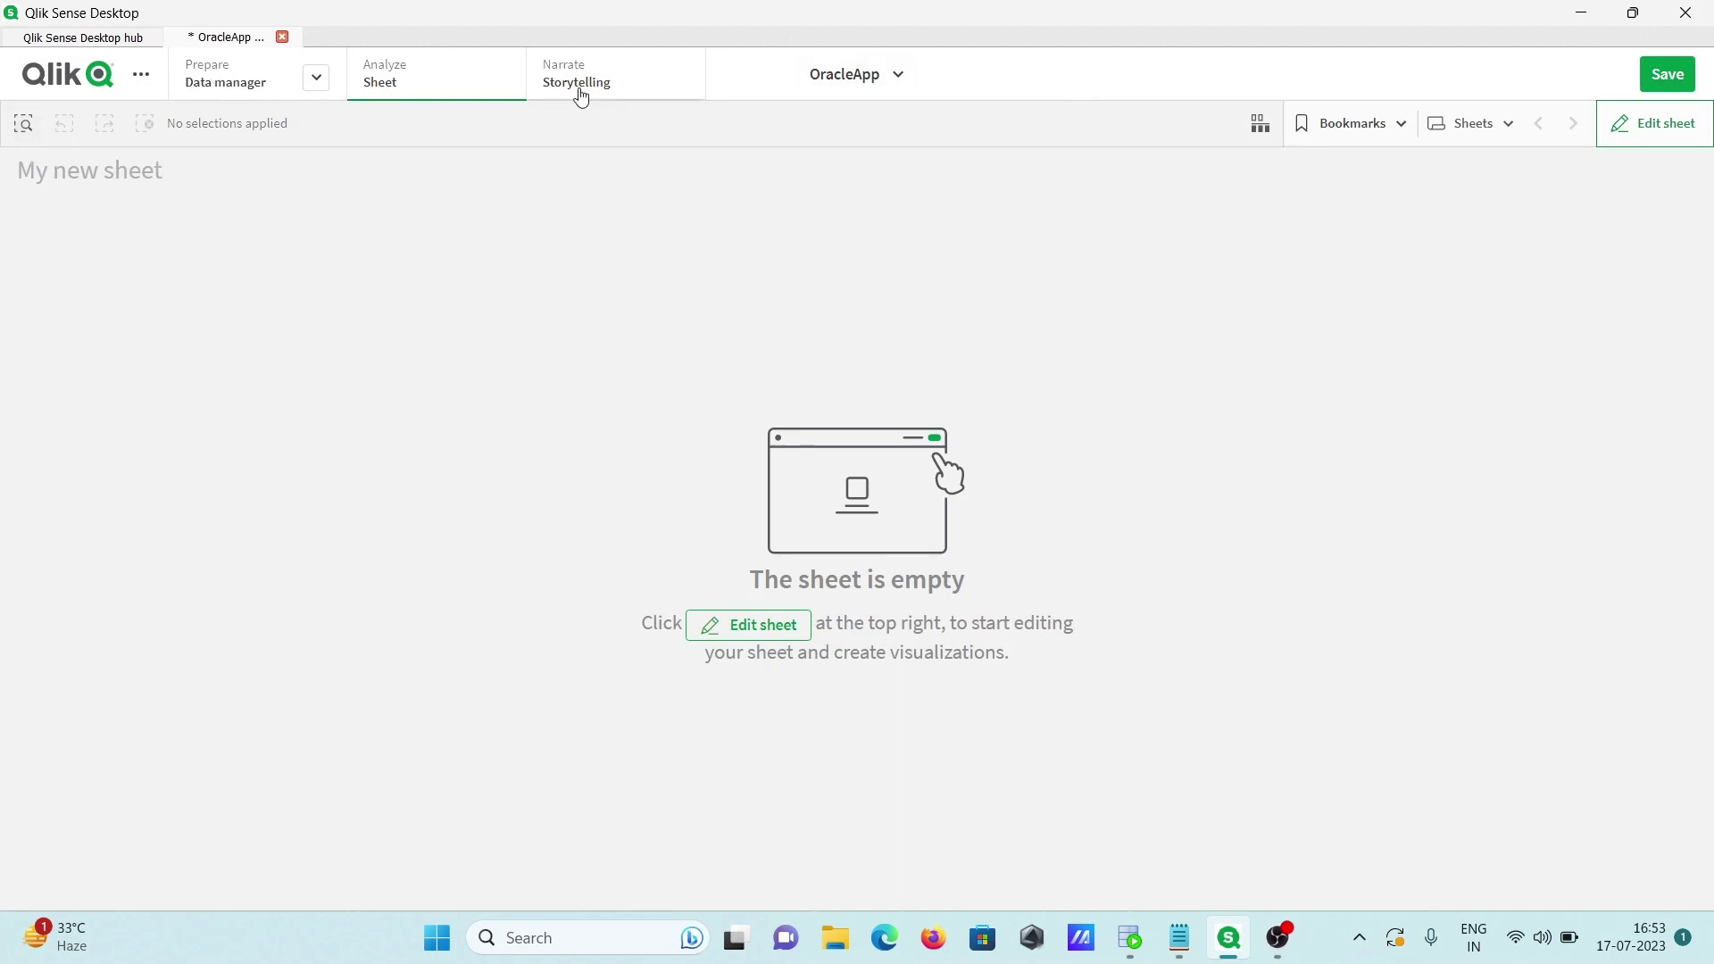
click(878, 75)
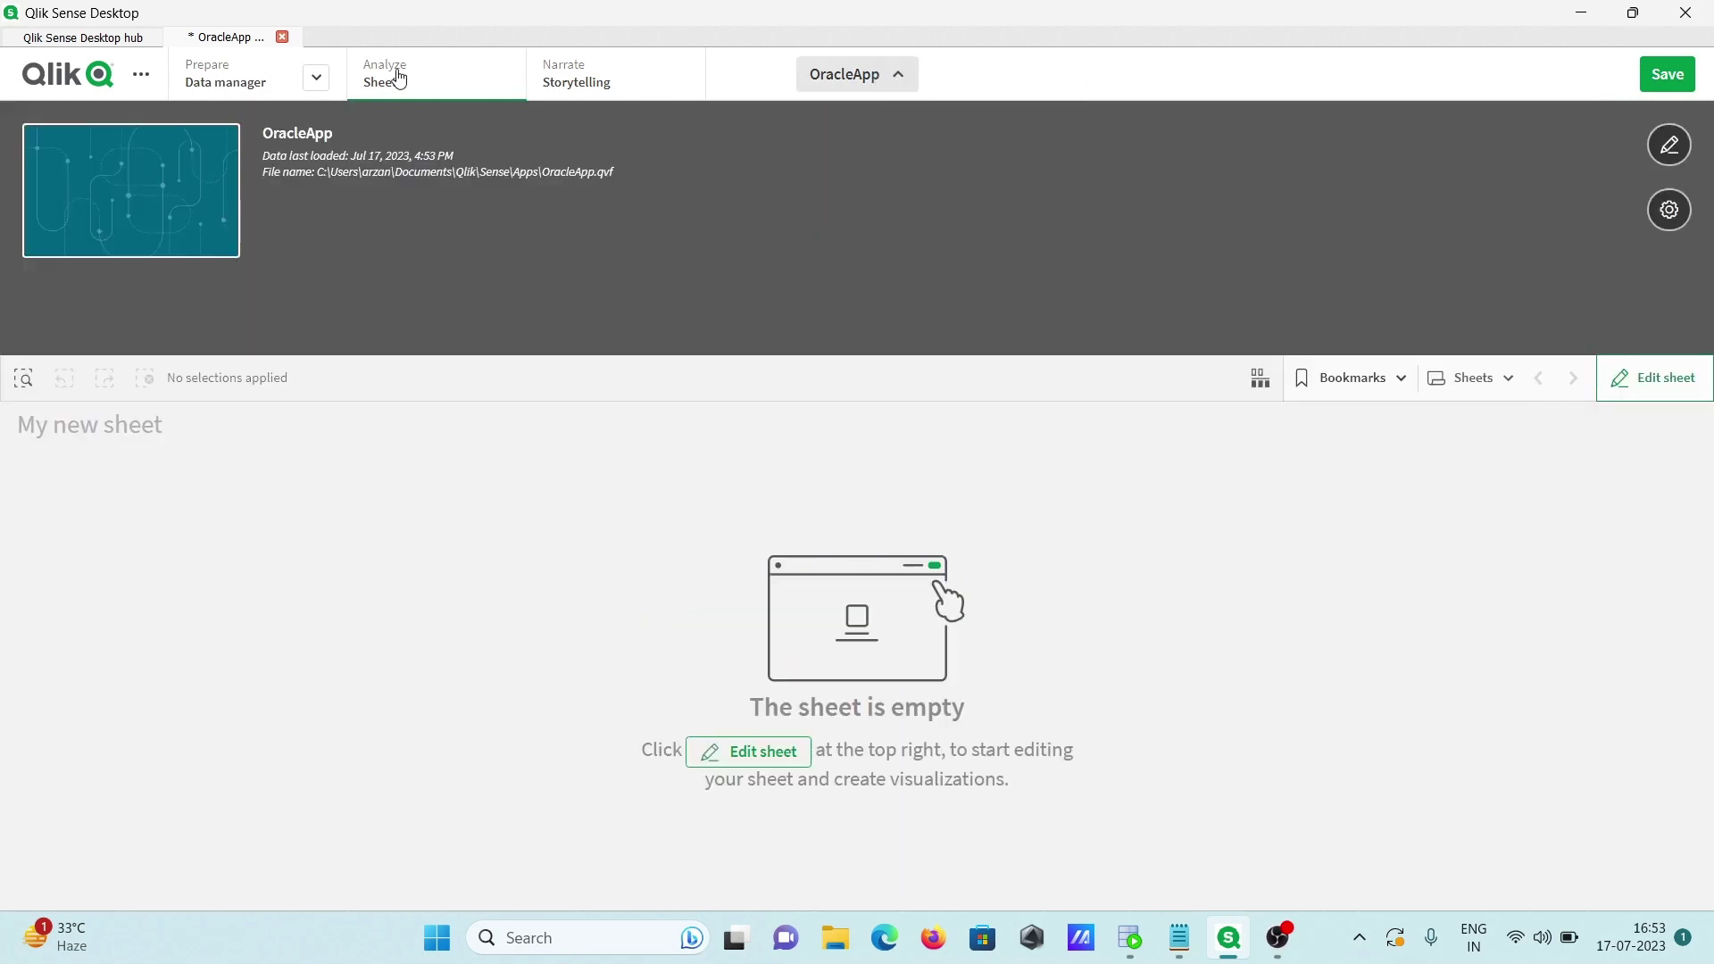
Switch to the Data manager showing EMPLOYEES and dismiss the modelling tips
click(188, 82)
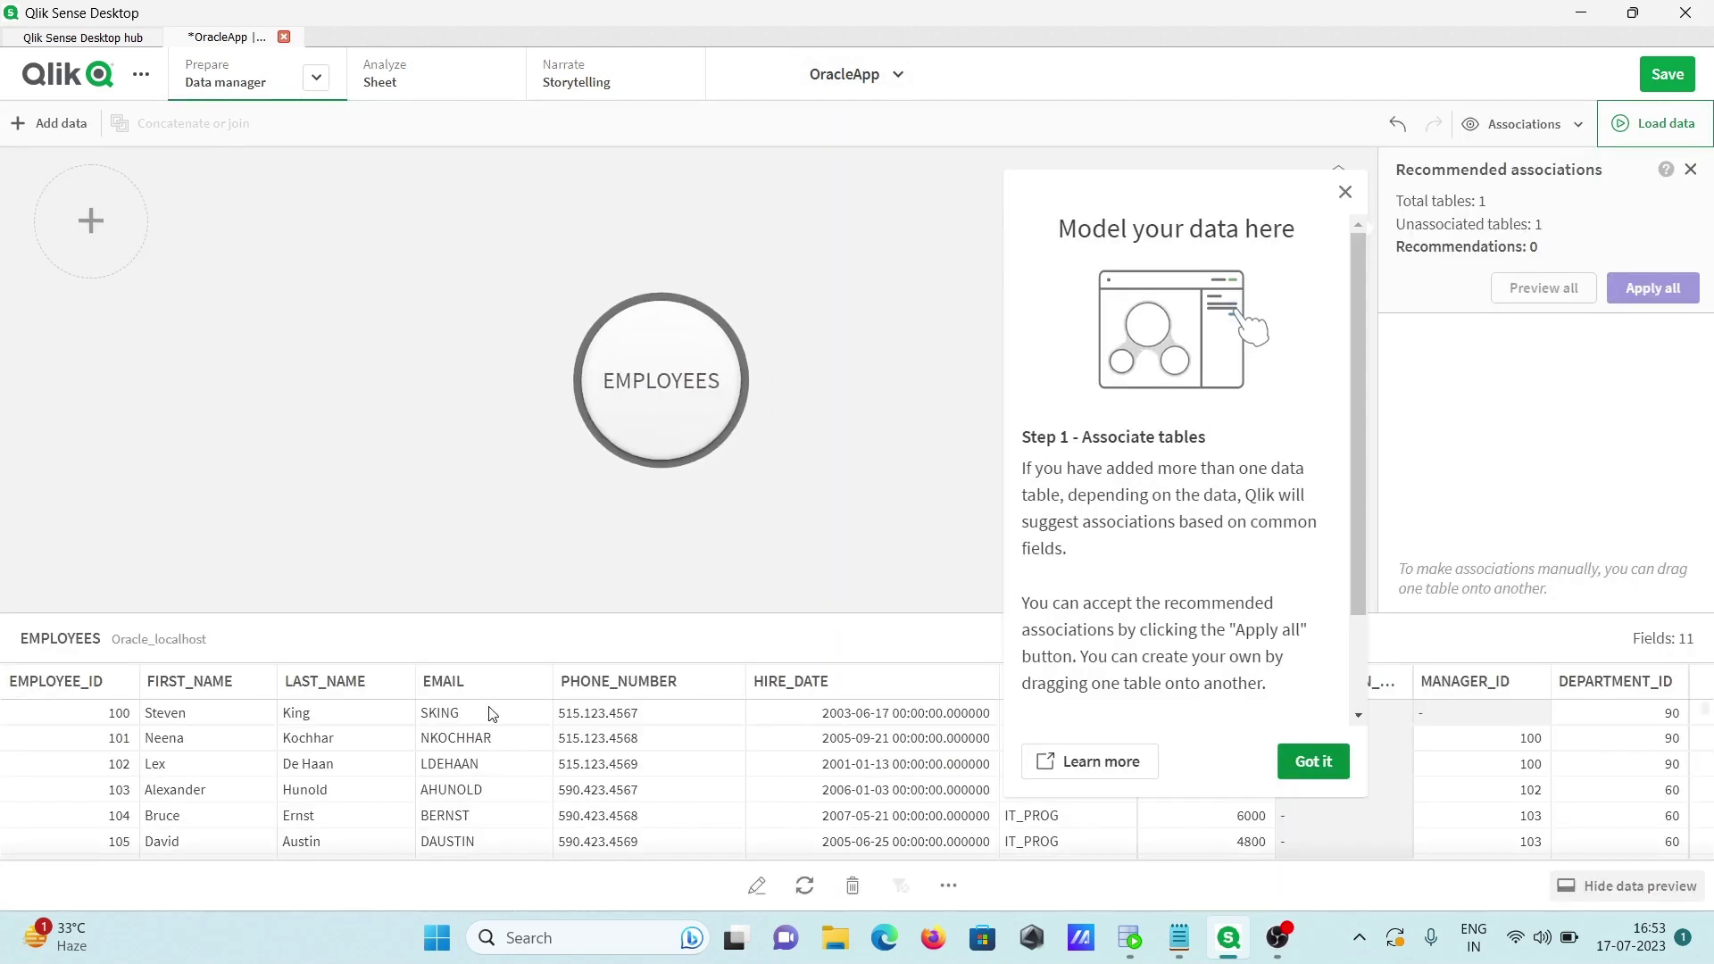
click(1312, 760)
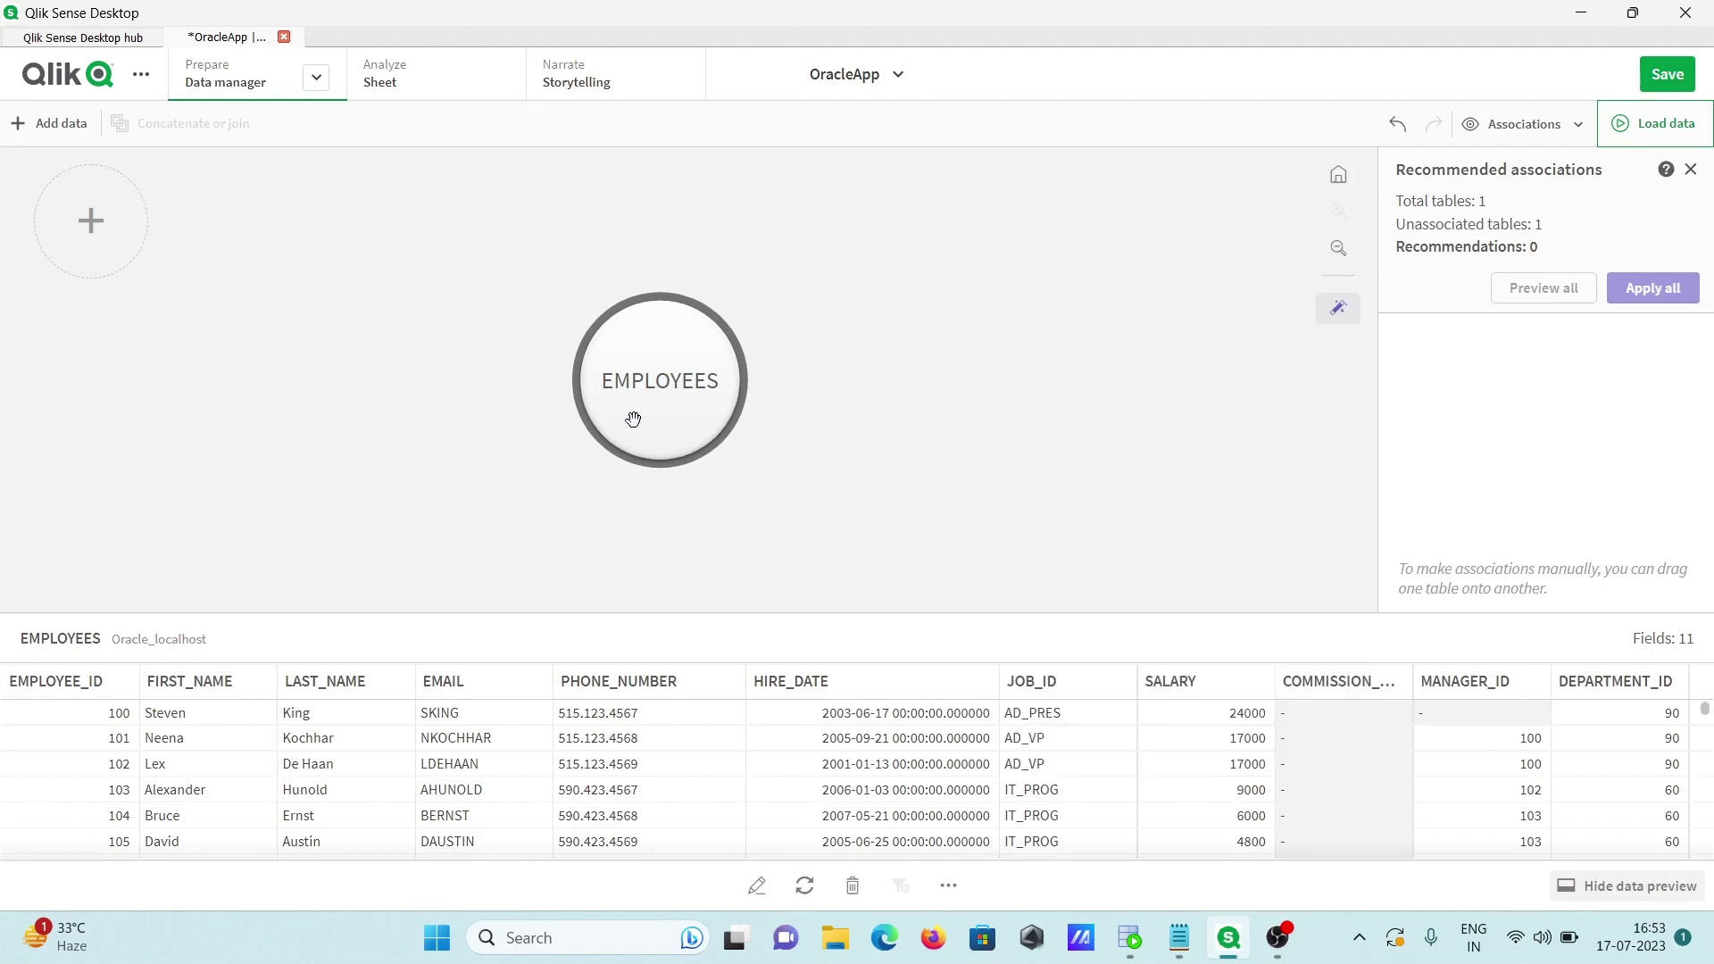